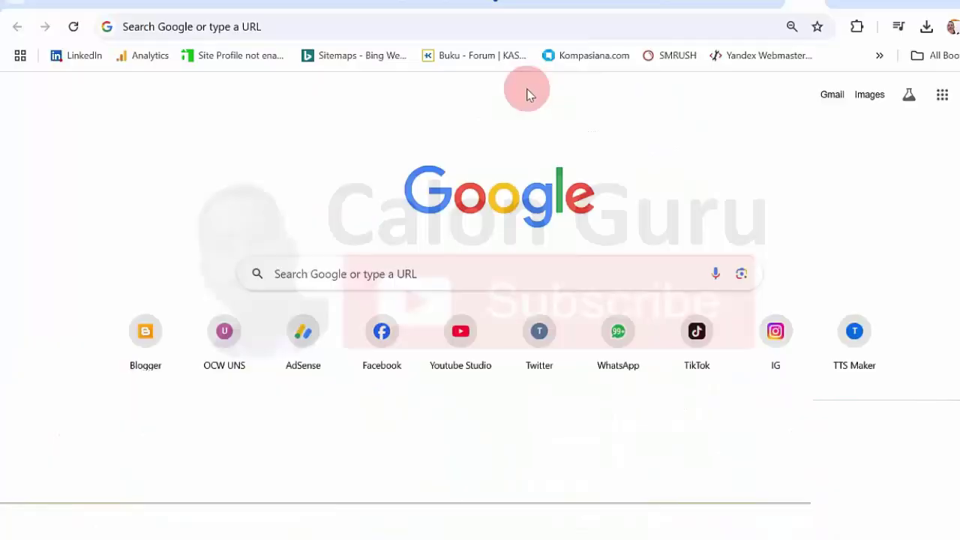
Step: Open the GTK services portal at gtk.belajar.kemdikbud.go.id
{"action": "left_click", "coordinate": [376, 27]}
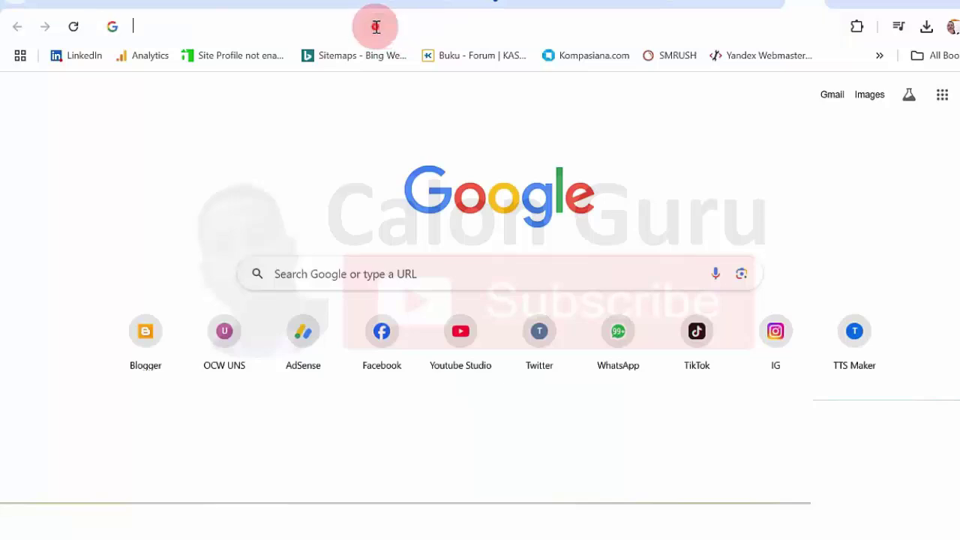
{"action": "type", "text": "gtk.belajar.kemdikbud.go.id"}
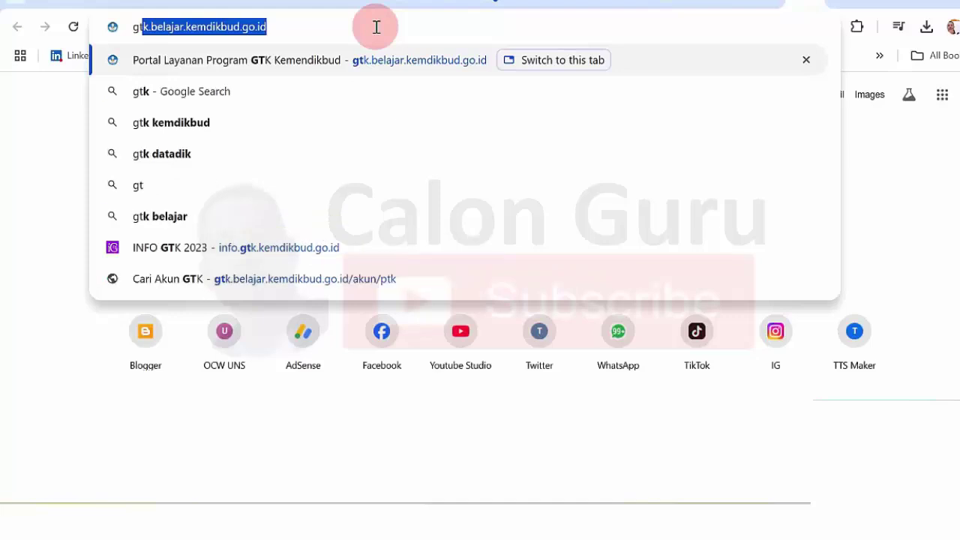
{"action": "key", "text": "Right"}
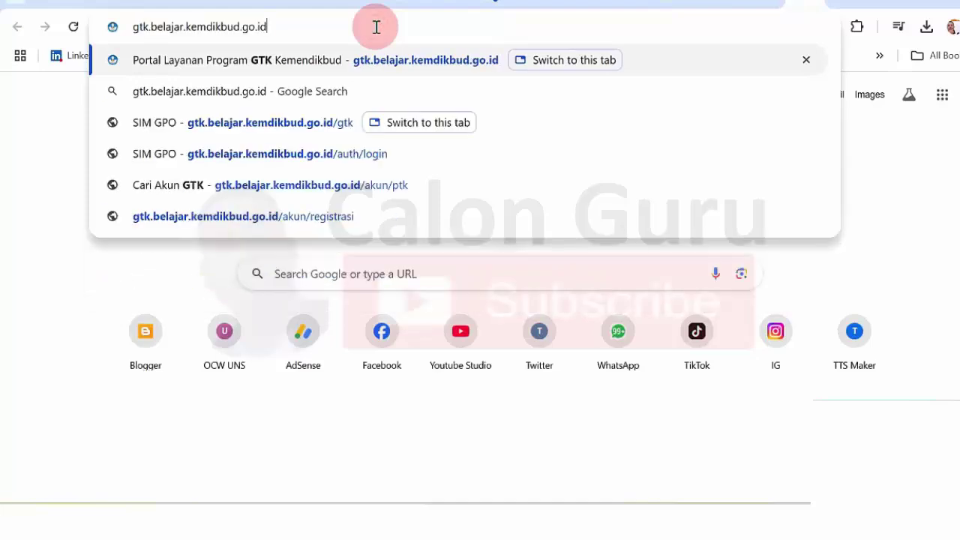
{"action": "key", "text": "Return"}
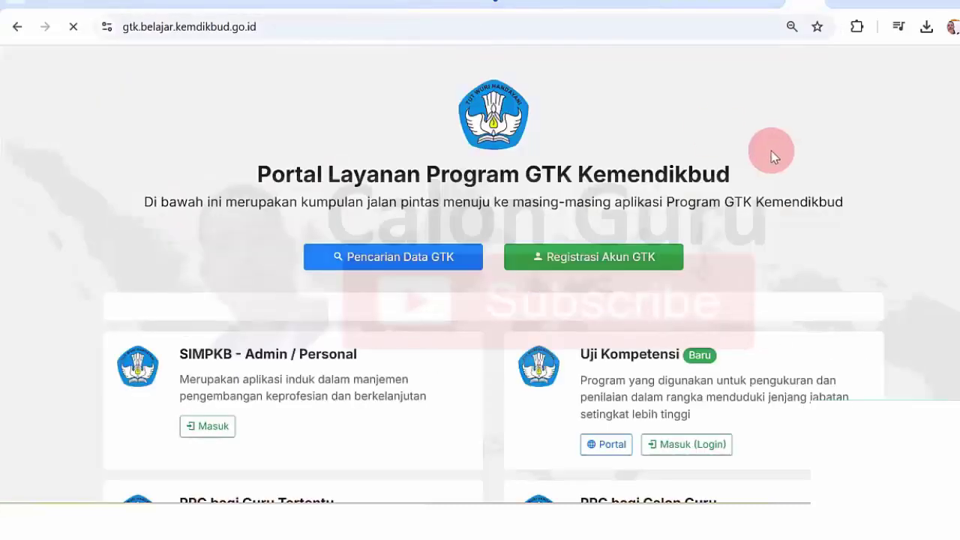
Step: Open the PPG bagi Guru Tertentu login page from the portal and sign in with the prefilled email and password
{"action": "scroll", "coordinate": [480, 300], "scroll_direction": "down", "scroll_amount": 1}
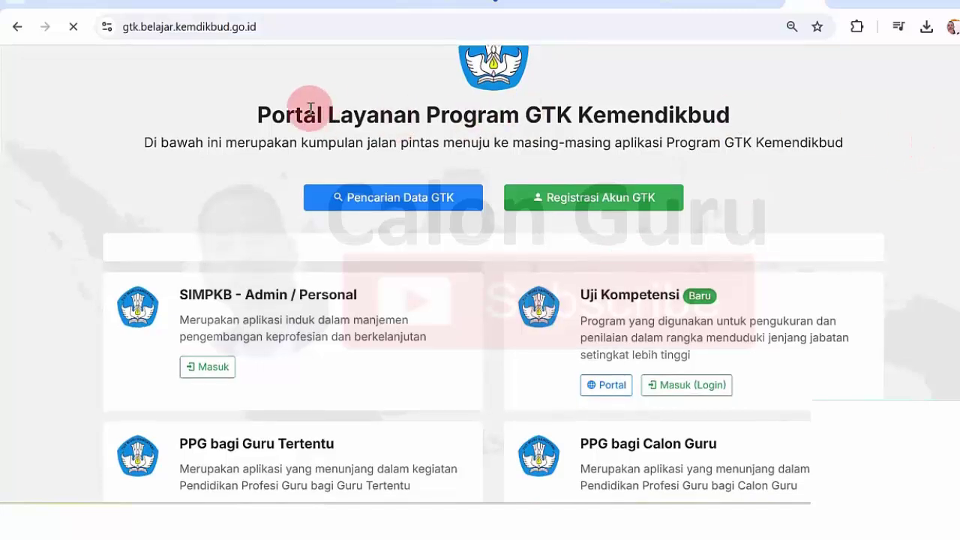
{"action": "left_click_drag", "start_coordinate": [289, 114], "coordinate": [600, 118]}
{"action": "left_click", "coordinate": [600, 118]}
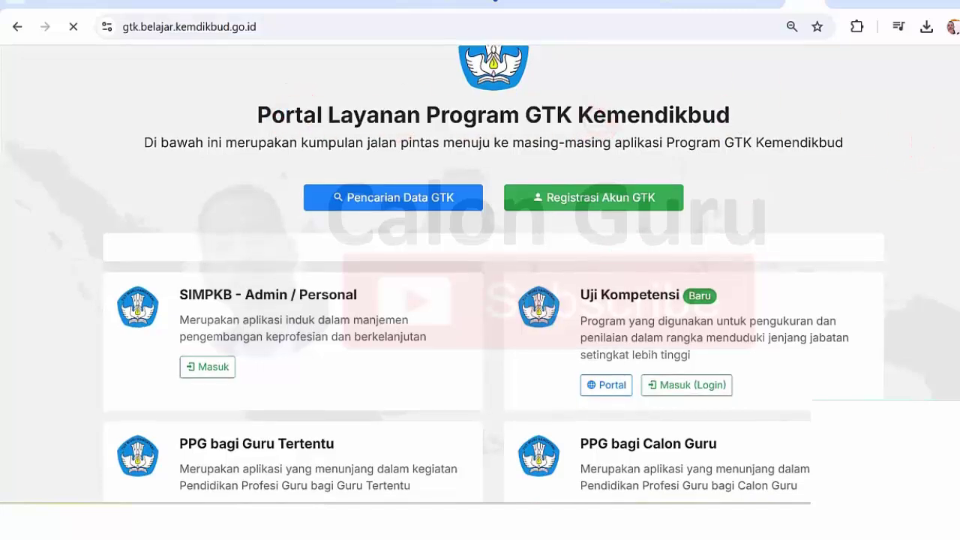
{"action": "scroll", "coordinate": [276, 285], "scroll_direction": "down", "scroll_amount": 3}
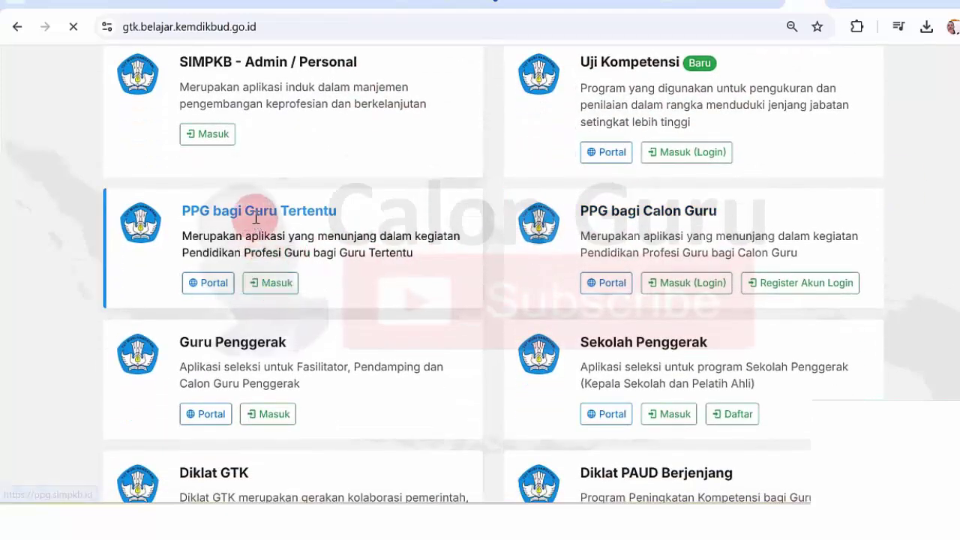
{"action": "left_click", "coordinate": [277, 283]}
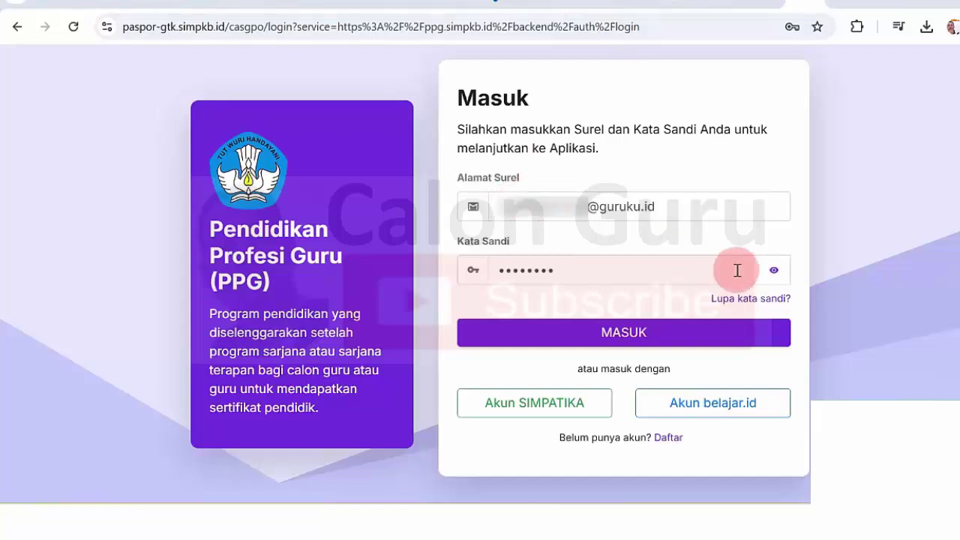
{"action": "left_click", "coordinate": [634, 334]}
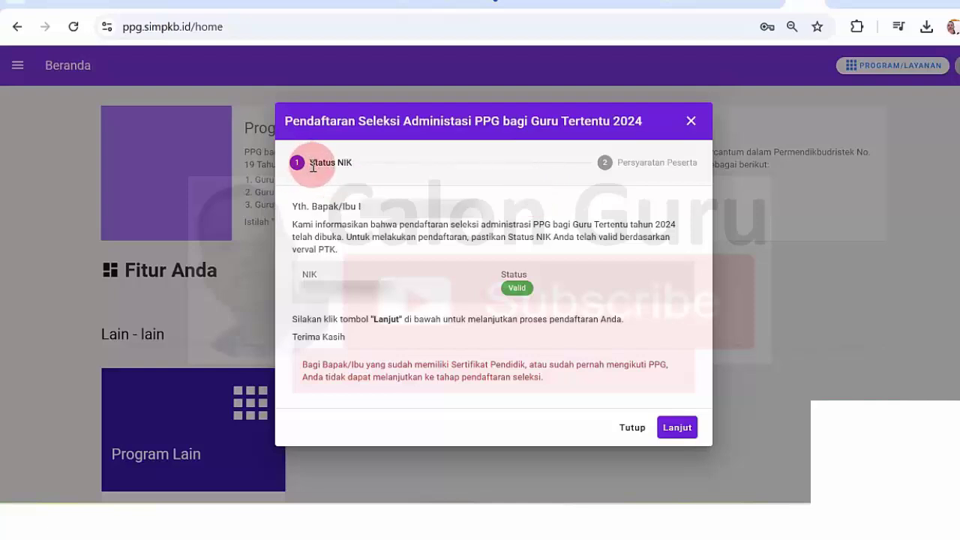
Step: Review the Status NIK stage of the PPG bagi Guru Tertentu 2024 registration and continue to Persyaratan Peserta
{"action": "left_click_drag", "start_coordinate": [314, 166], "coordinate": [353, 164]}
{"action": "left_click", "coordinate": [366, 242]}
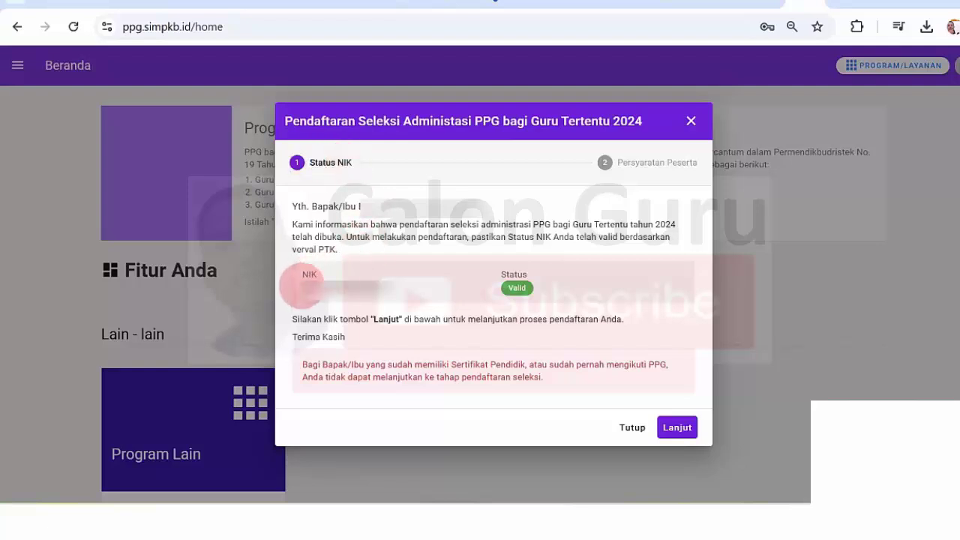
{"action": "left_click_drag", "start_coordinate": [301, 287], "coordinate": [480, 293]}
{"action": "left_click", "coordinate": [514, 286]}
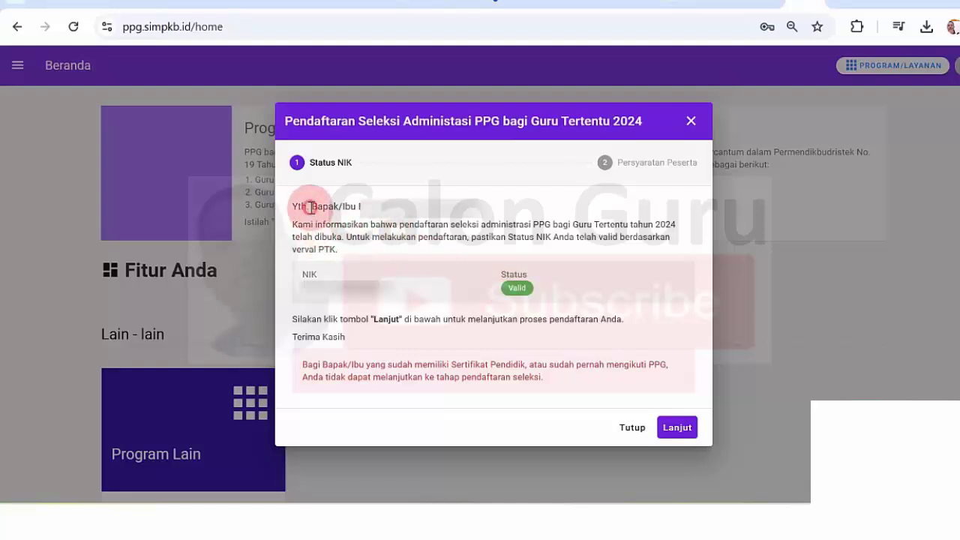
{"action": "left_click_drag", "start_coordinate": [312, 207], "coordinate": [547, 309]}
{"action": "left_click", "coordinate": [548, 309]}
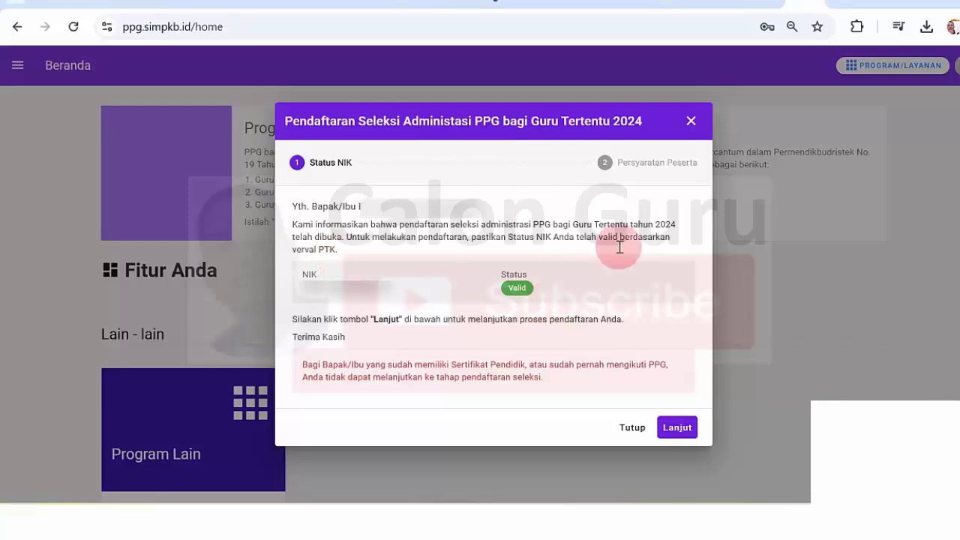
{"action": "left_click", "coordinate": [677, 427]}
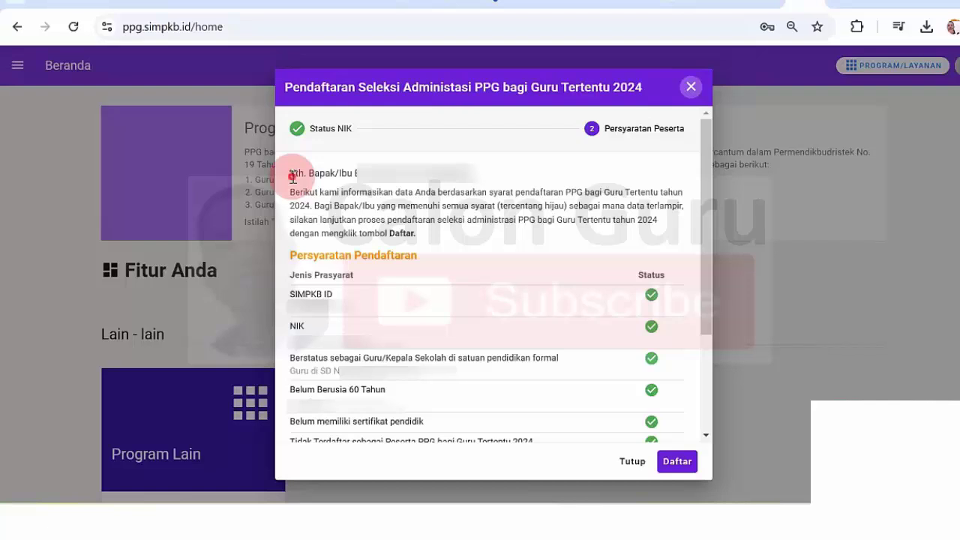
Step: Review the full list of participant requirements and register for the PPG bagi Guru Tertentu 2024 administrative selection
{"action": "left_click_drag", "start_coordinate": [293, 176], "coordinate": [516, 192]}
{"action": "left_click", "coordinate": [516, 192]}
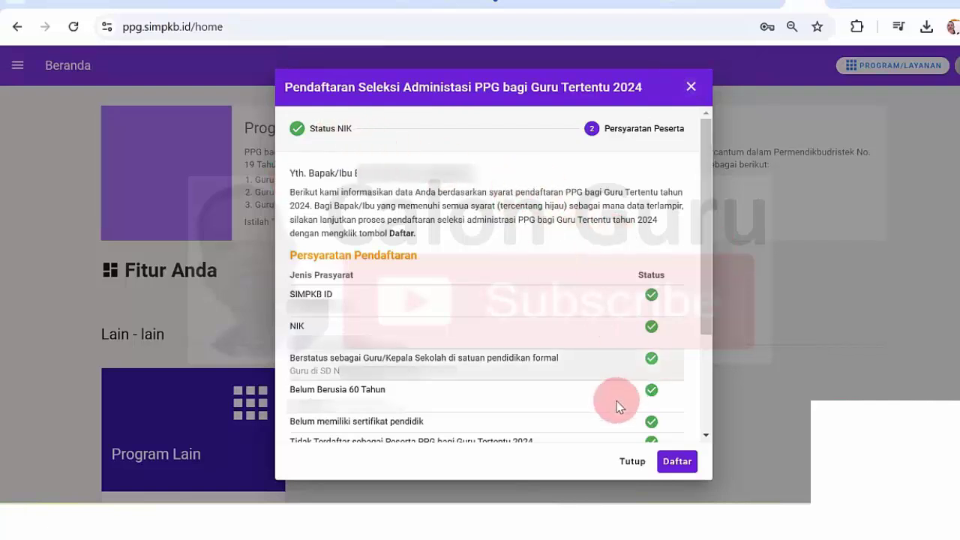
{"action": "left_click_drag", "start_coordinate": [605, 128], "coordinate": [652, 128]}
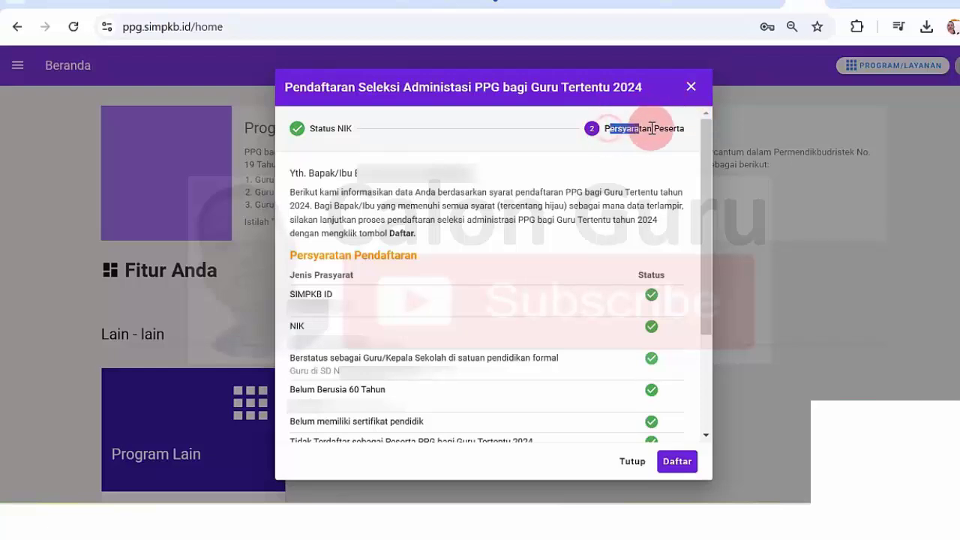
{"action": "left_click", "coordinate": [658, 128]}
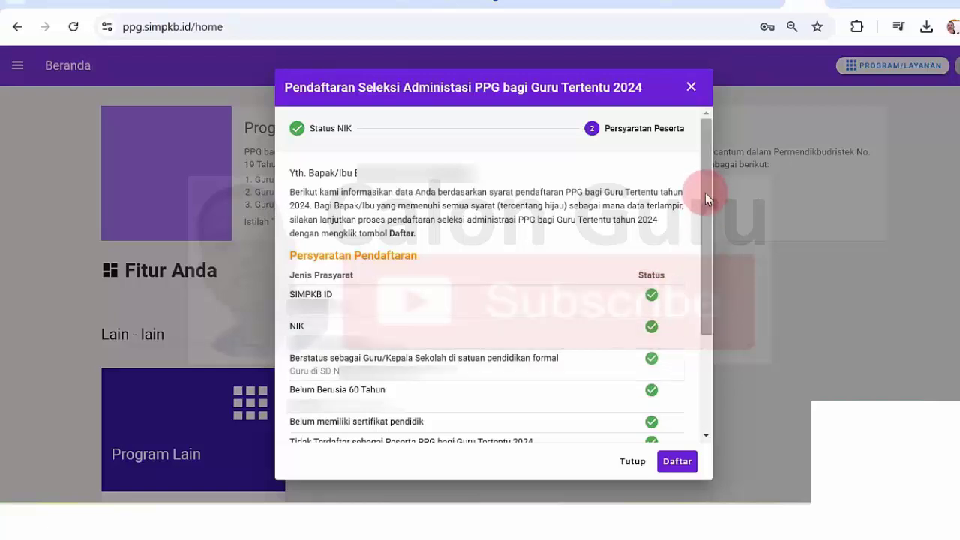
{"action": "left_click_drag", "start_coordinate": [705, 194], "coordinate": [708, 278]}
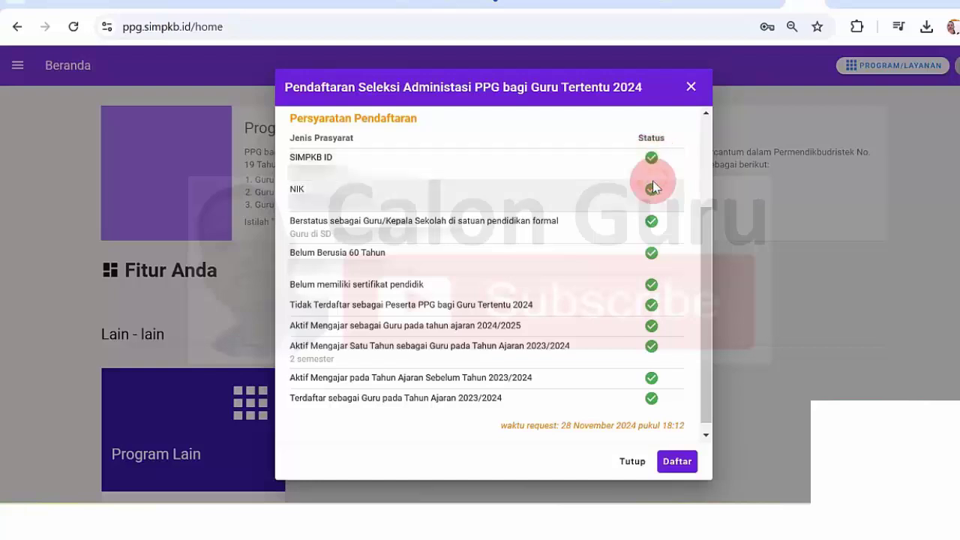
{"action": "mouse_move", "coordinate": [706, 526]}
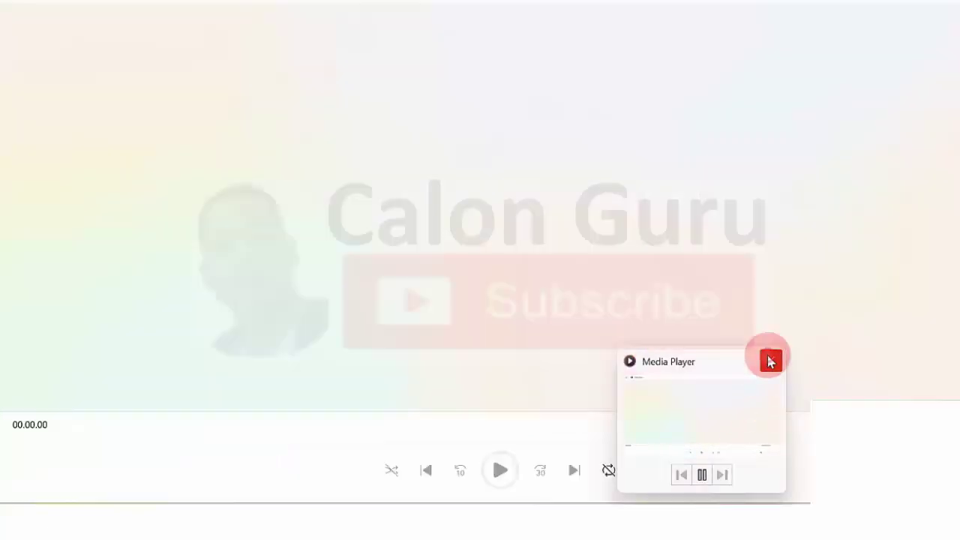
{"action": "left_click", "coordinate": [770, 362]}
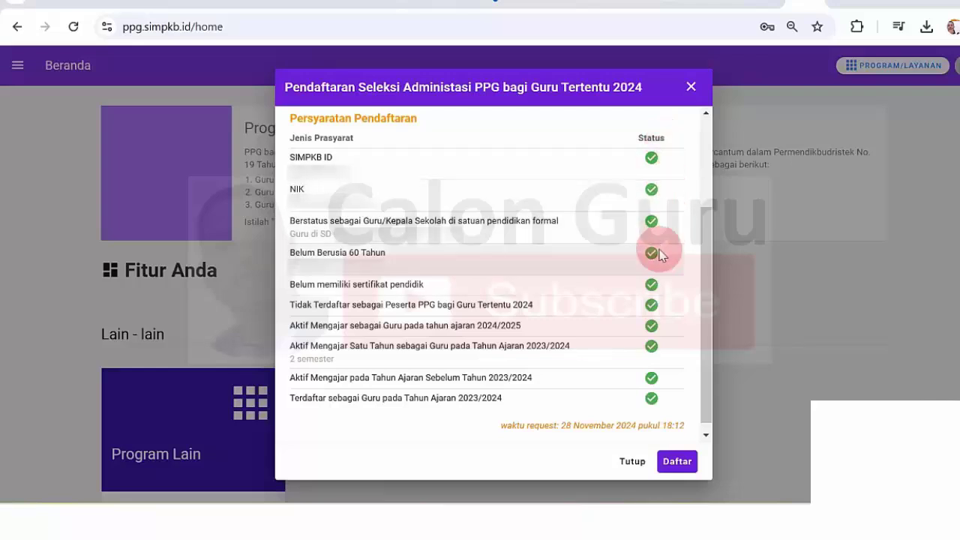
{"action": "left_click", "coordinate": [676, 462]}
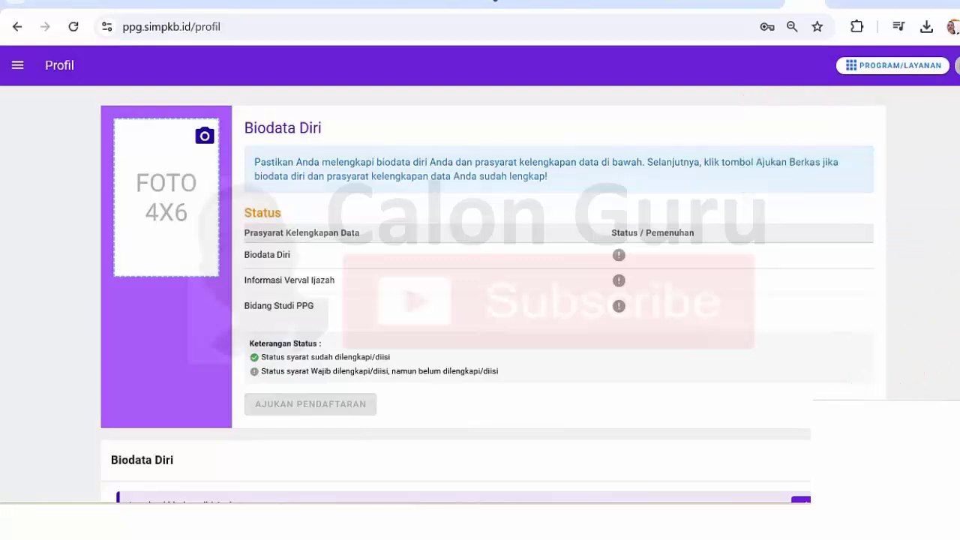
Step: Examine the completion status of Biodata Diri, Informasi Verval Ijazah and Bidang Studi PPG on the profile page
{"action": "scroll", "coordinate": [493, 292], "scroll_direction": "down", "scroll_amount": 1}
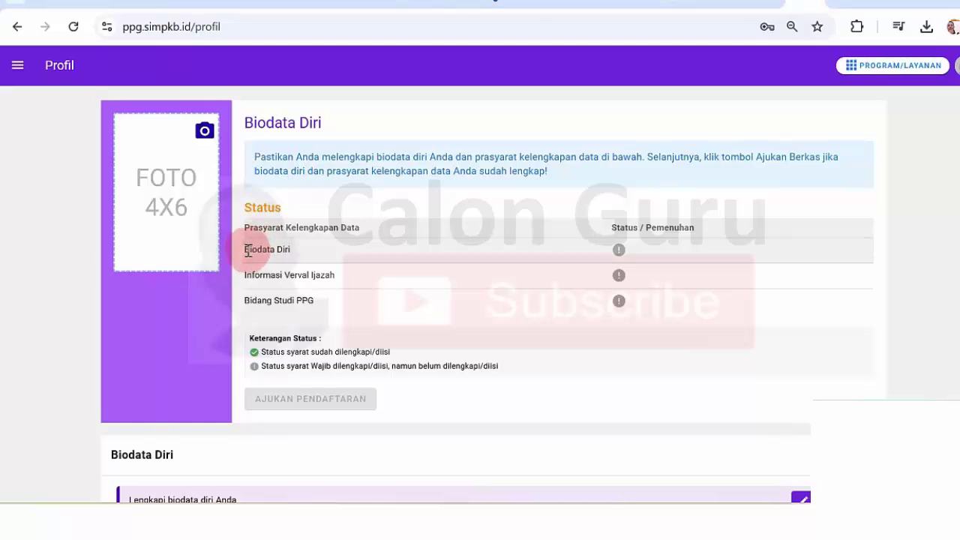
{"action": "left_click_drag", "start_coordinate": [245, 251], "coordinate": [299, 254]}
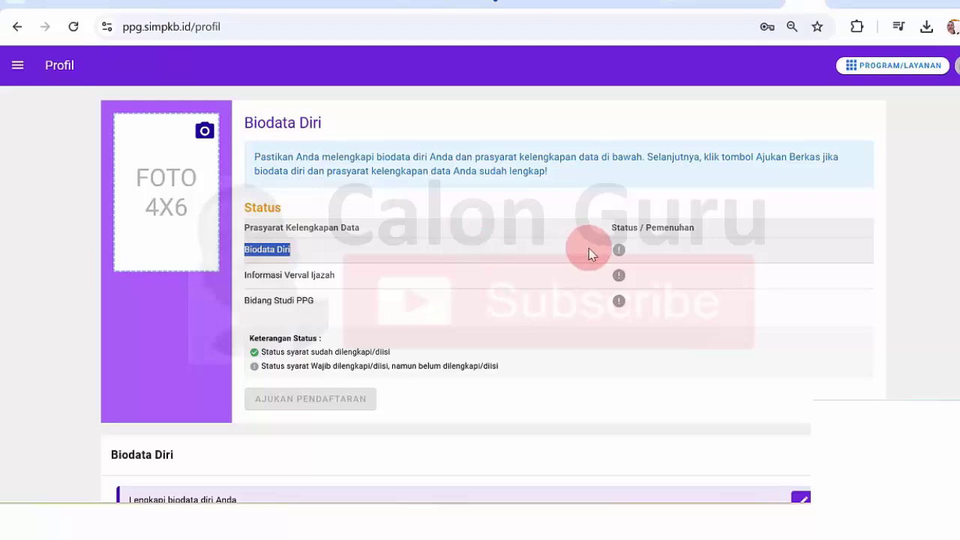
{"action": "left_click", "coordinate": [481, 246]}
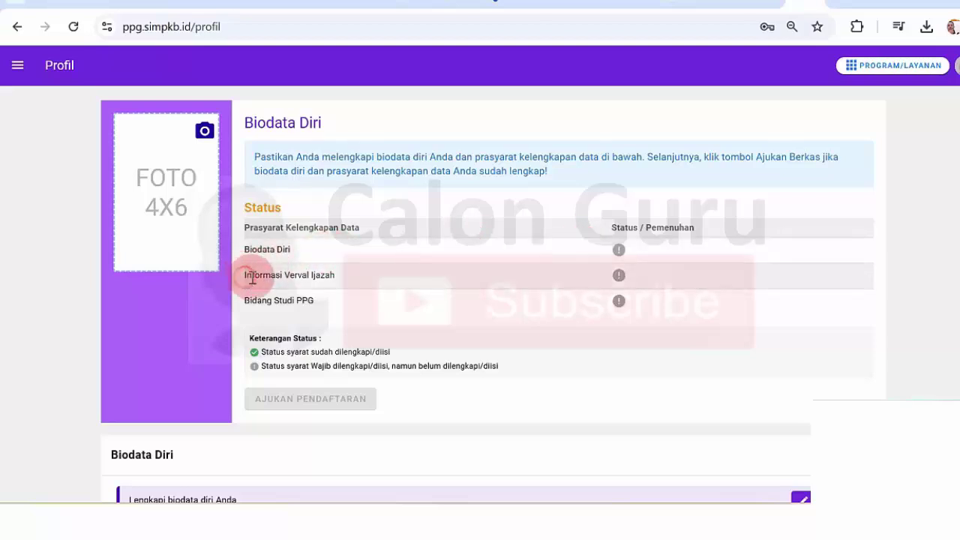
{"action": "left_click_drag", "start_coordinate": [249, 275], "coordinate": [339, 277]}
{"action": "left_click", "coordinate": [609, 284]}
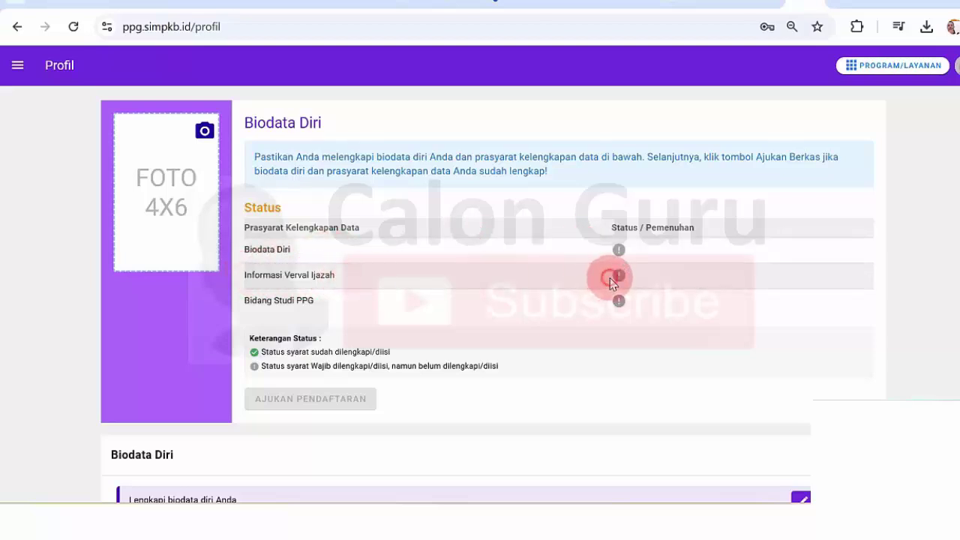
{"action": "left_click_drag", "start_coordinate": [246, 301], "coordinate": [360, 302]}
{"action": "left_click", "coordinate": [593, 306]}
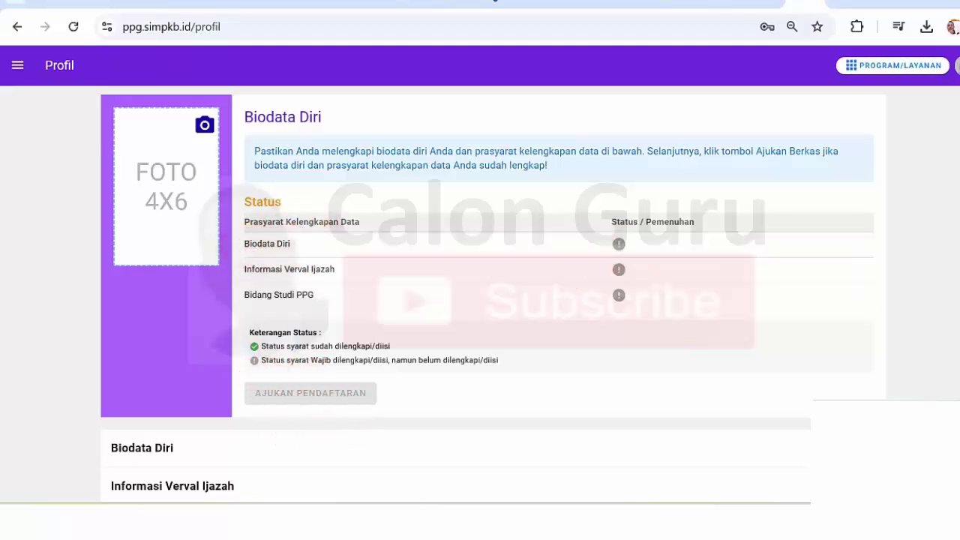
Step: Expand the Biodata Diri section of the profile and open its form for completing the personal data
{"action": "scroll", "coordinate": [481, 300], "scroll_direction": "down", "scroll_amount": 1}
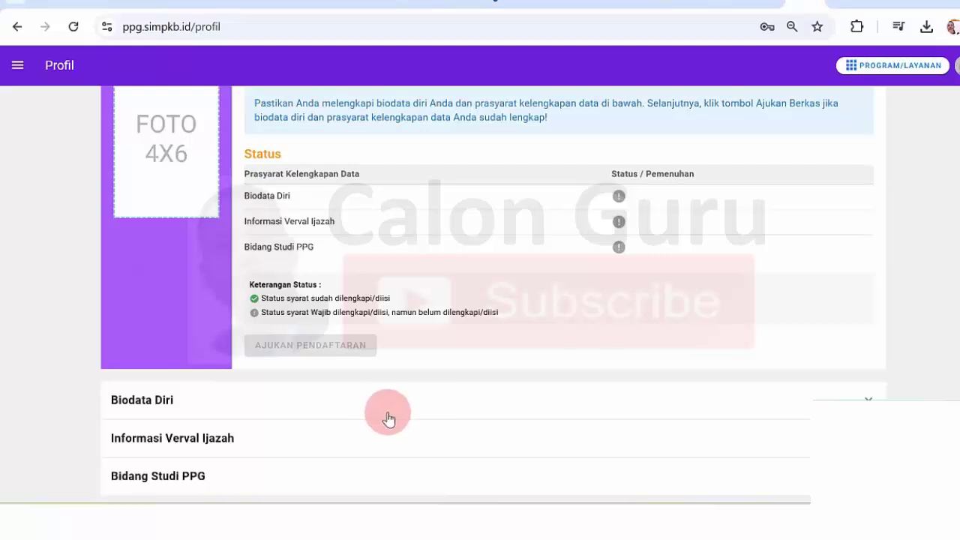
{"action": "left_click", "coordinate": [814, 398]}
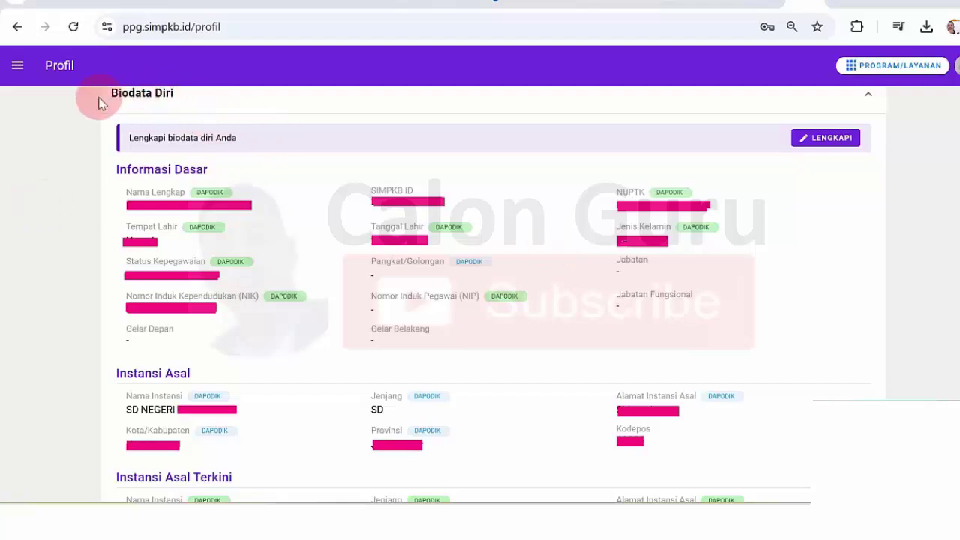
{"action": "left_click", "coordinate": [820, 140]}
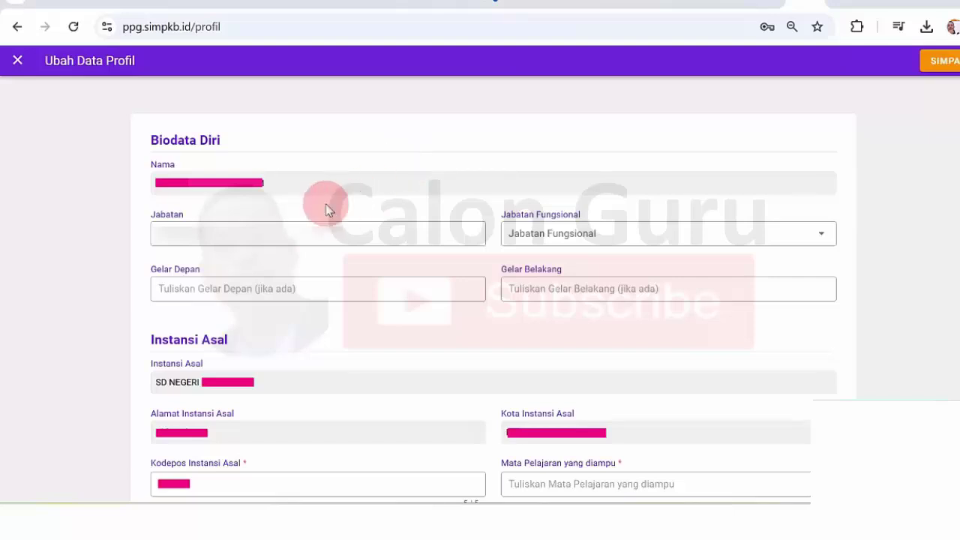
Step: Check the Jabatan entry in the Biodata Diri form and set Jabatan Fungsional to "-"
{"action": "left_click", "coordinate": [197, 234]}
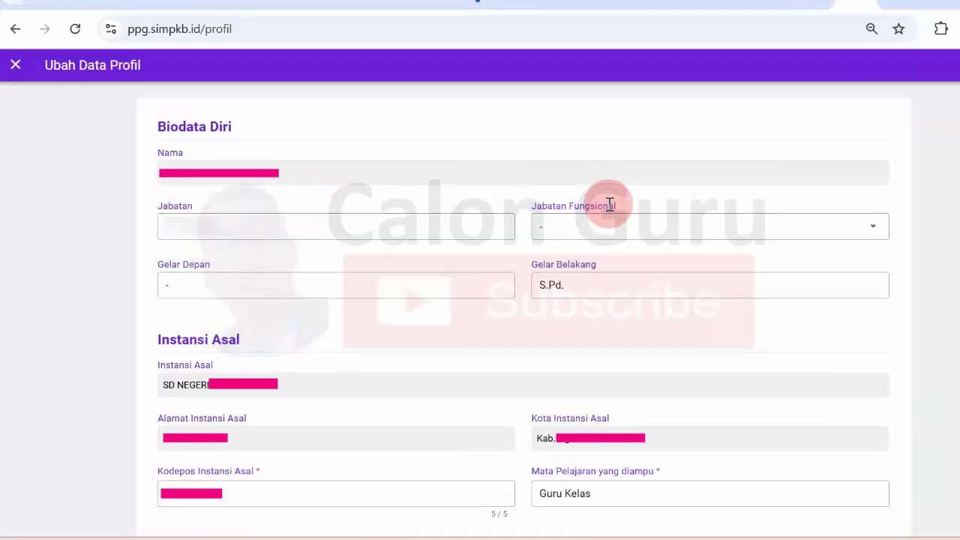
{"action": "left_click", "coordinate": [638, 235]}
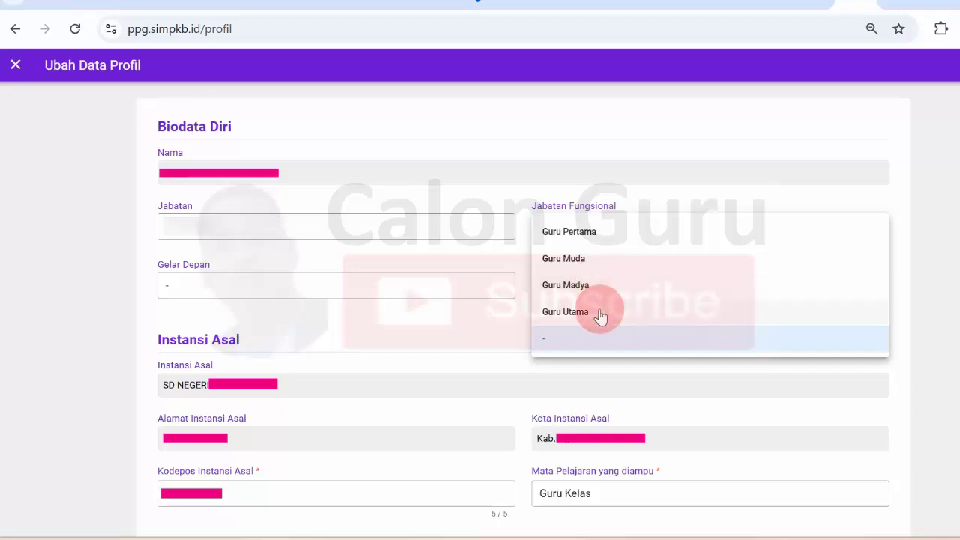
{"action": "left_click", "coordinate": [606, 139]}
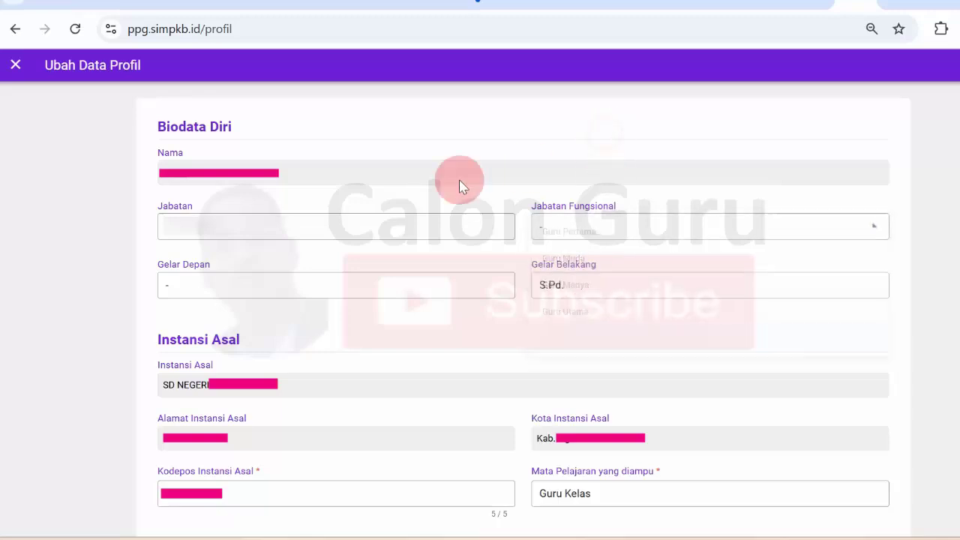
{"action": "left_click", "coordinate": [272, 224]}
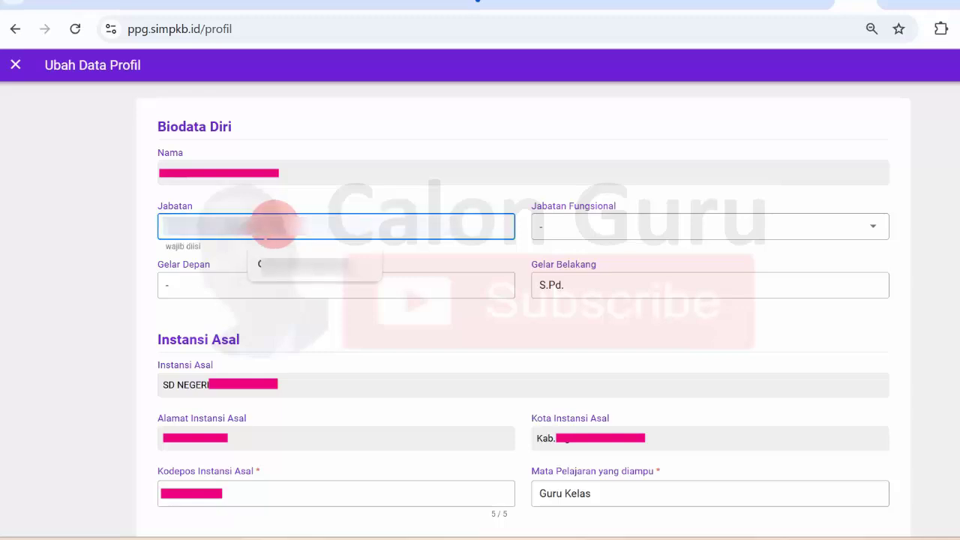
{"action": "left_click", "coordinate": [475, 166]}
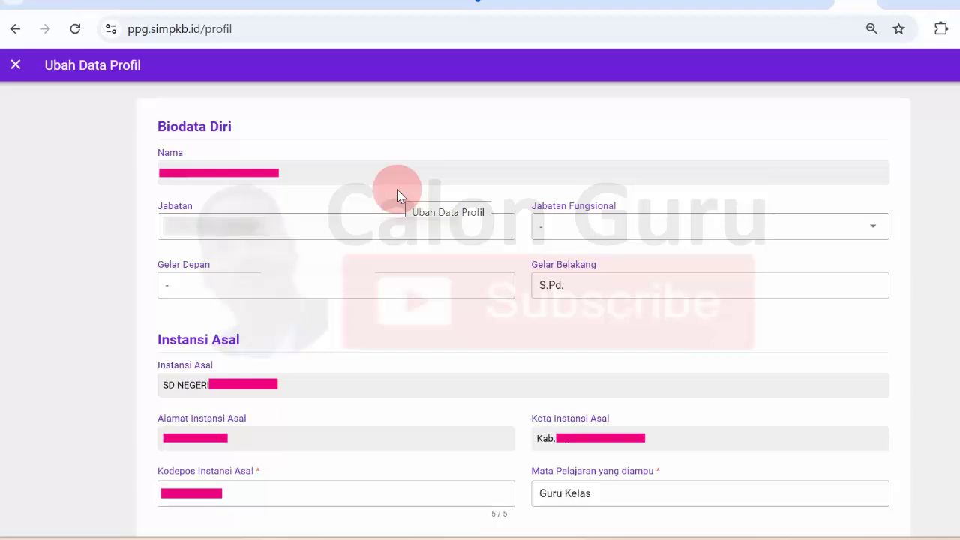
{"action": "left_click", "coordinate": [612, 231]}
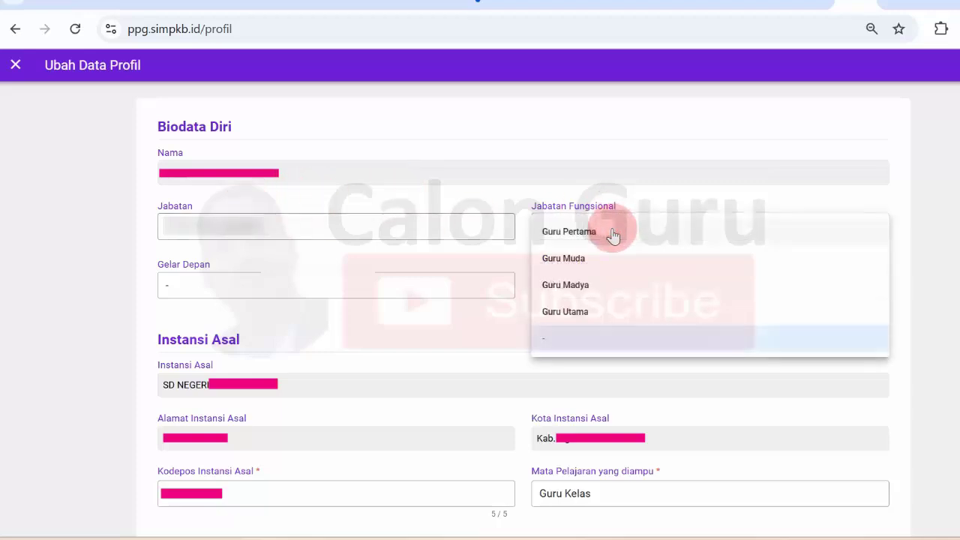
{"action": "left_click", "coordinate": [608, 341]}
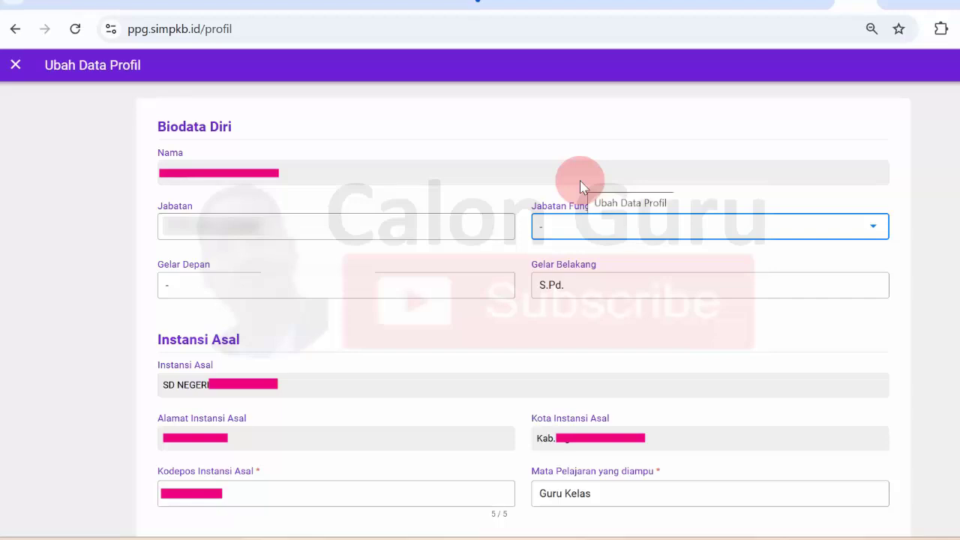
{"action": "left_click", "coordinate": [257, 225]}
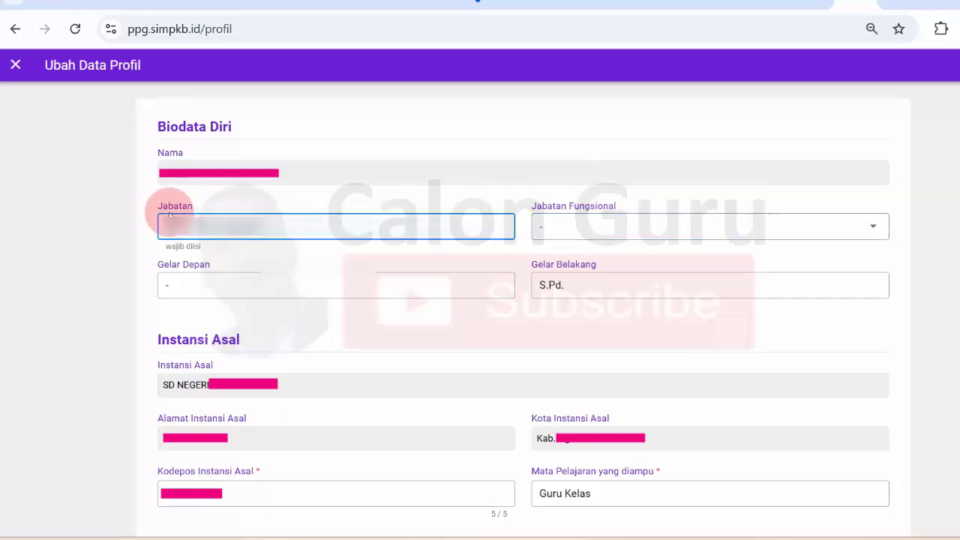
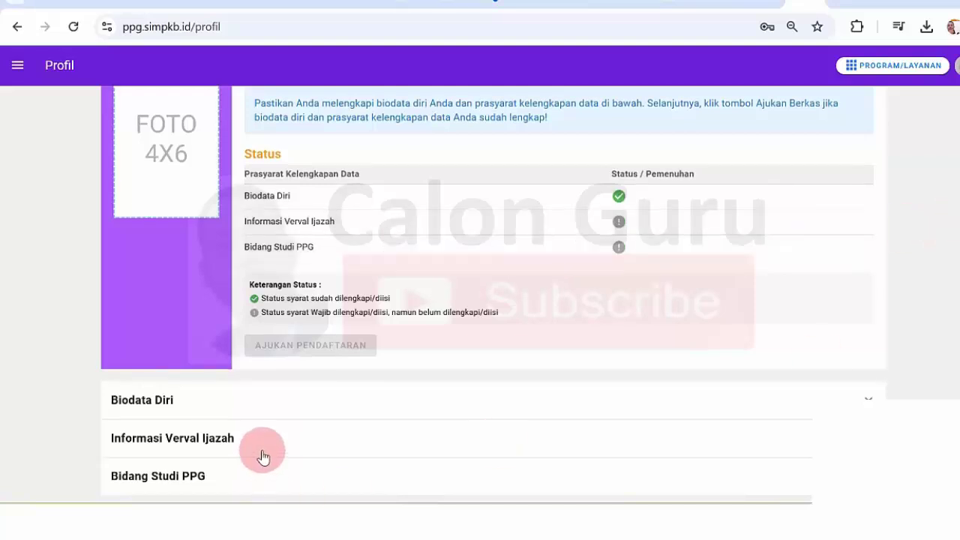
Step: Expand Informasi Verval Ijazah and examine the Perguruan Tinggi and Kualifikasi entries and the instructions for updating the diploma data
{"action": "left_click", "coordinate": [207, 448]}
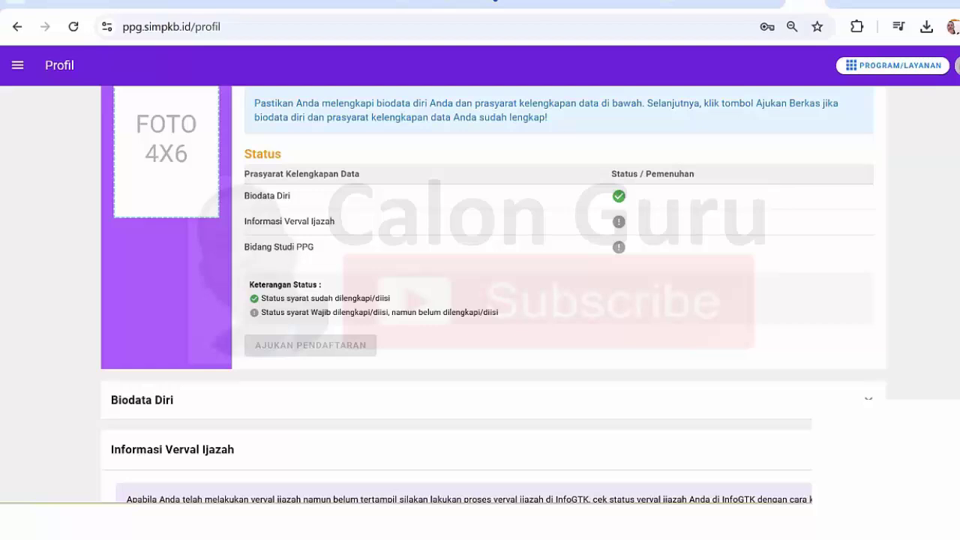
{"action": "scroll", "coordinate": [480, 300], "scroll_direction": "down", "scroll_amount": 3}
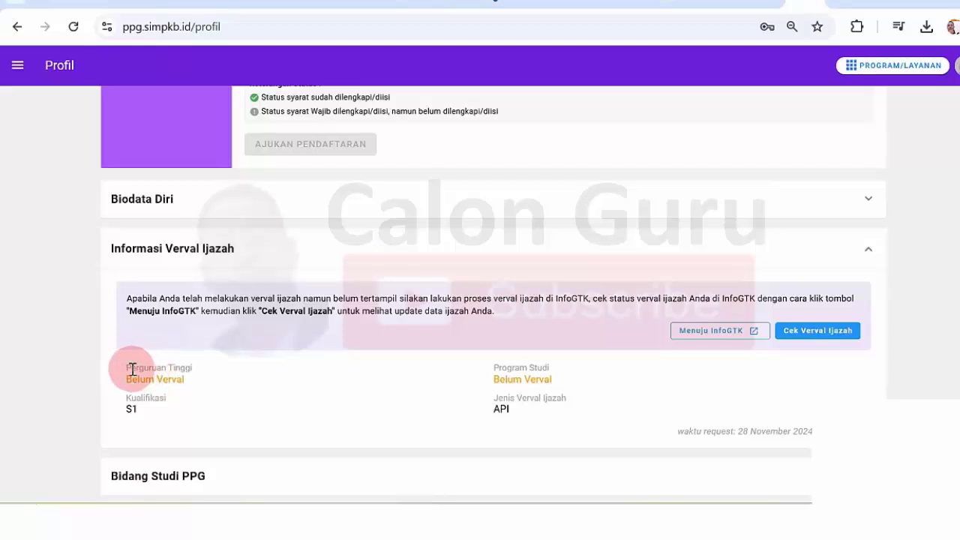
{"action": "left_click_drag", "start_coordinate": [132, 370], "coordinate": [207, 369]}
{"action": "left_click", "coordinate": [208, 369]}
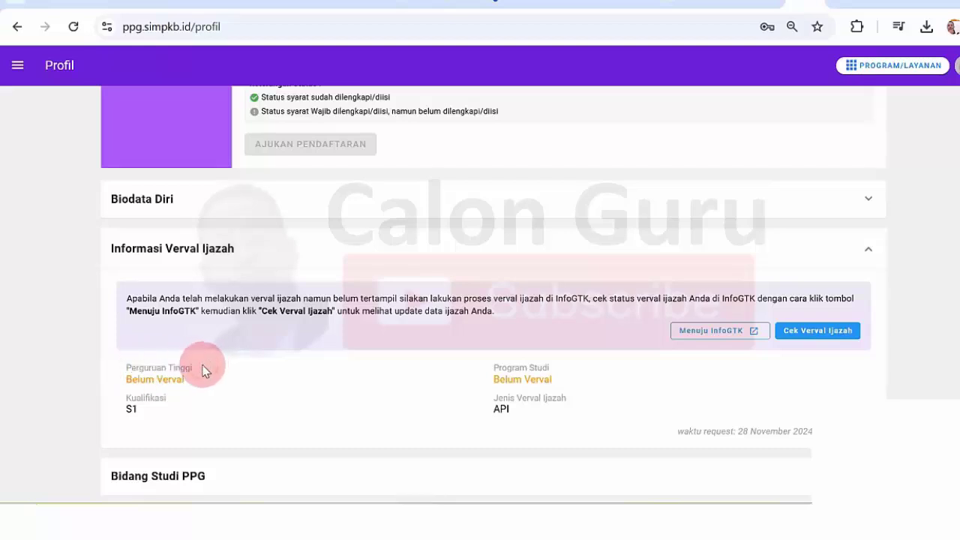
{"action": "double_click", "coordinate": [126, 410]}
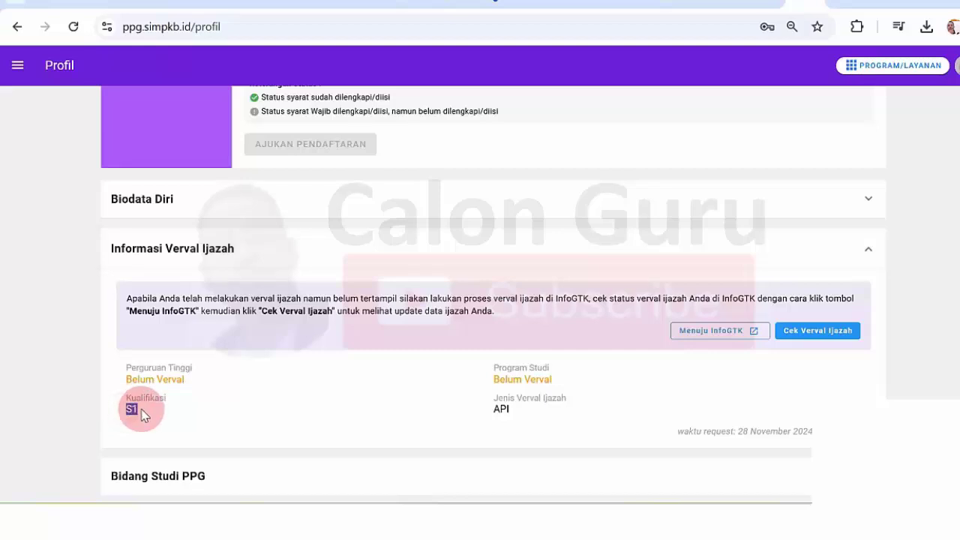
{"action": "left_click_drag", "start_coordinate": [140, 379], "coordinate": [177, 384]}
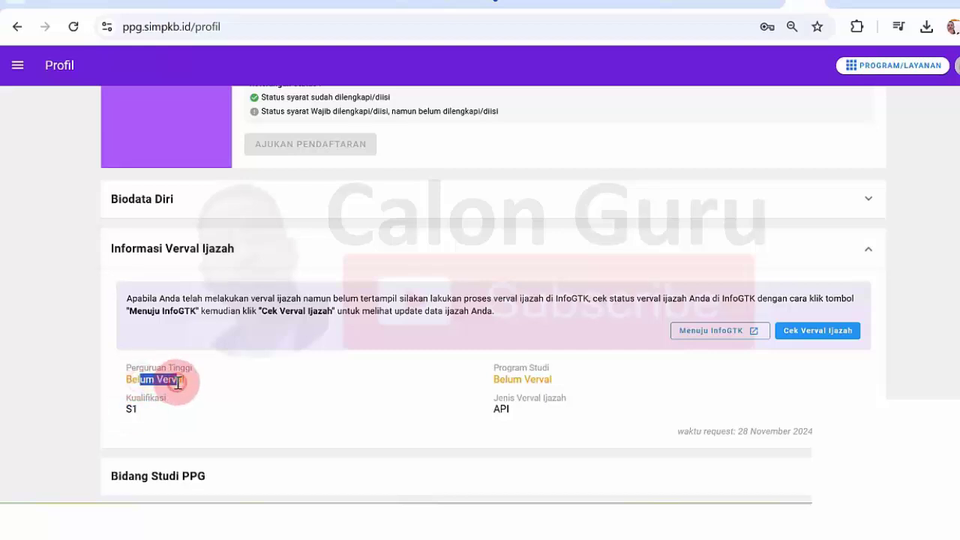
{"action": "left_click", "coordinate": [185, 375]}
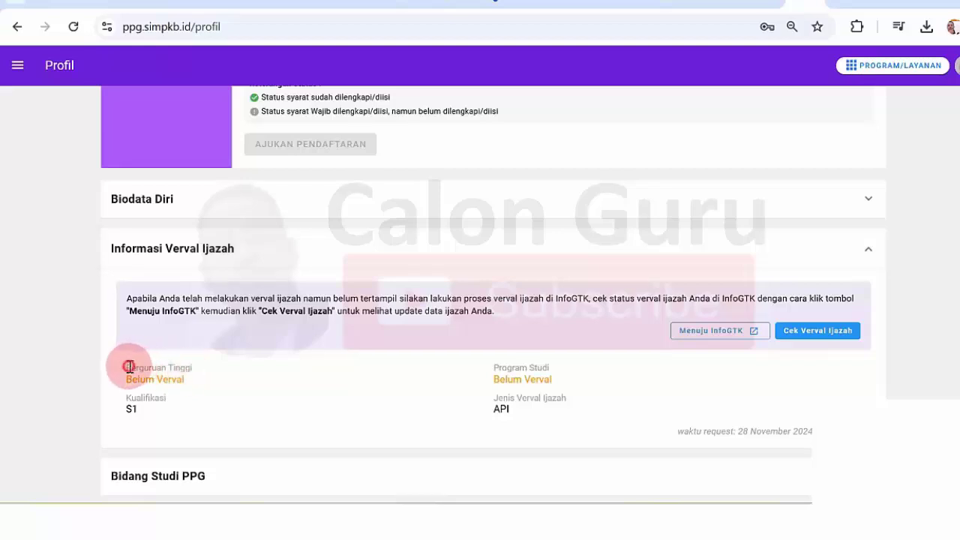
{"action": "left_click_drag", "start_coordinate": [129, 367], "coordinate": [188, 379]}
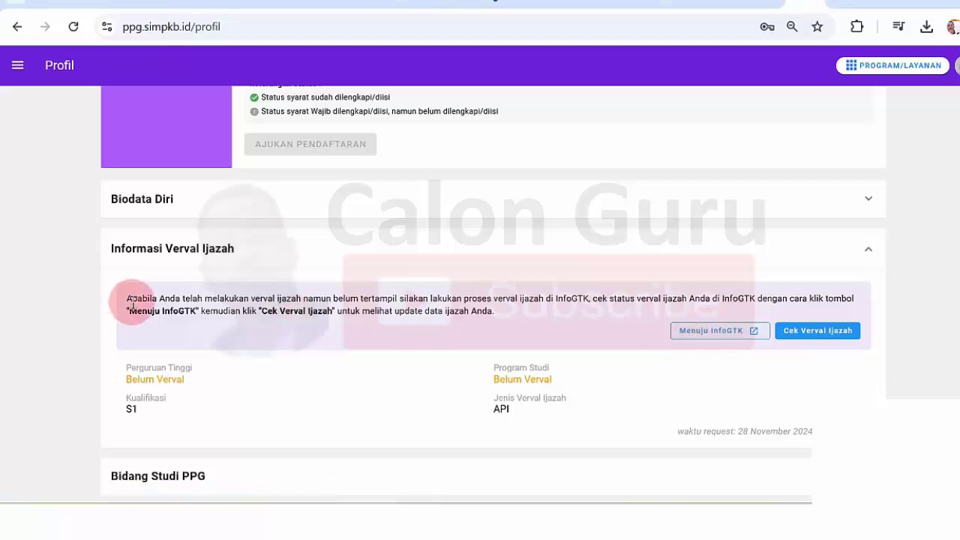
{"action": "left_click_drag", "start_coordinate": [132, 299], "coordinate": [622, 296]}
{"action": "left_click", "coordinate": [632, 299]}
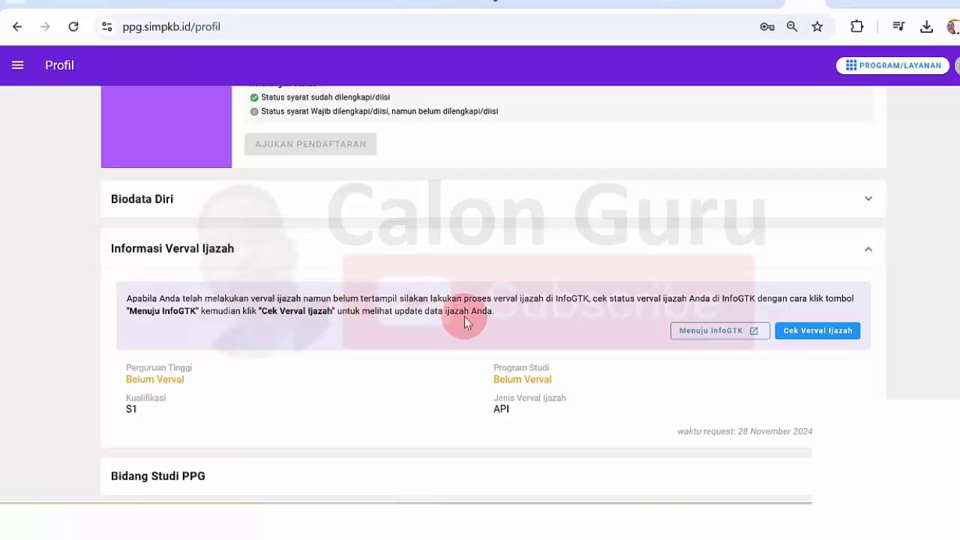
Step: Run Cek Verval Ijazah for the diploma data and check the linked InfoGTK page before and after it, returning to the profile each time
{"action": "left_click", "coordinate": [703, 335]}
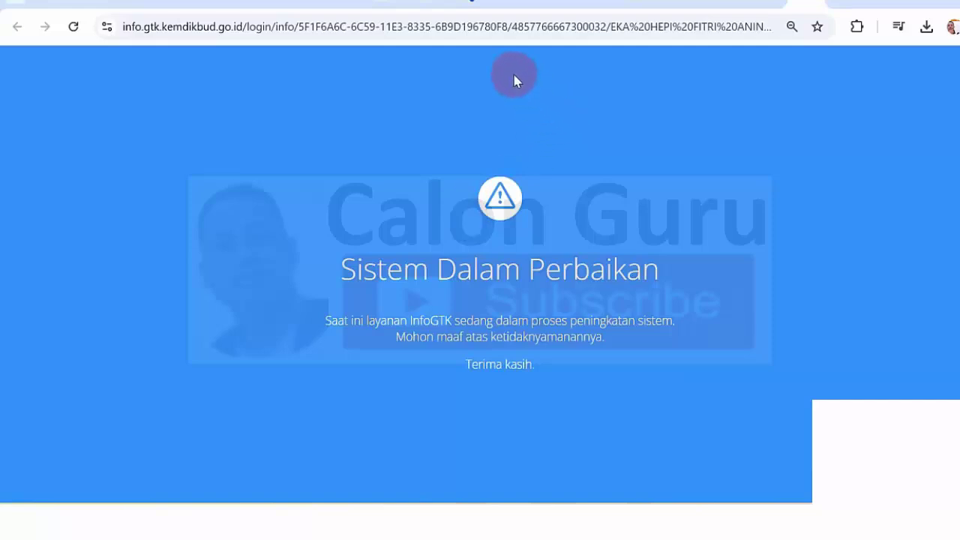
{"action": "left_click", "coordinate": [755, 5]}
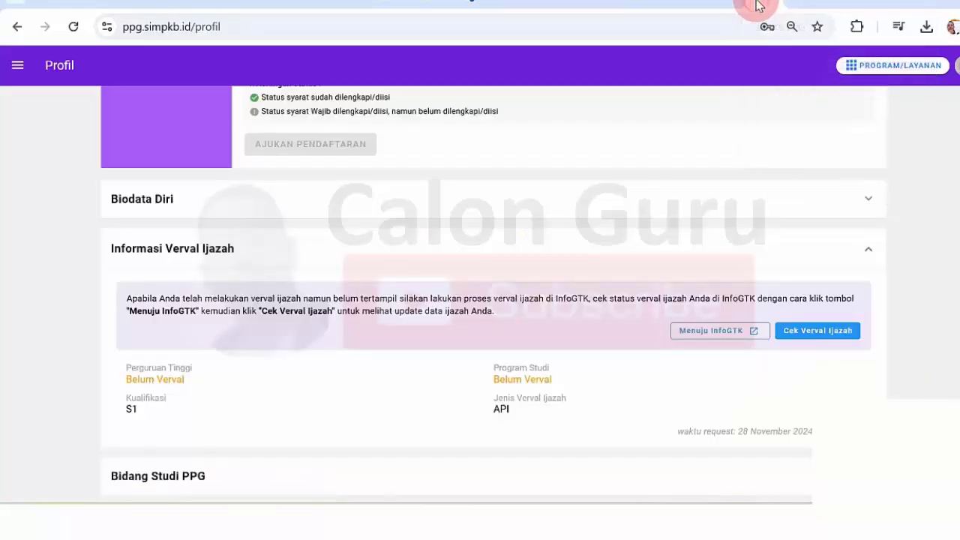
{"action": "left_click", "coordinate": [802, 332]}
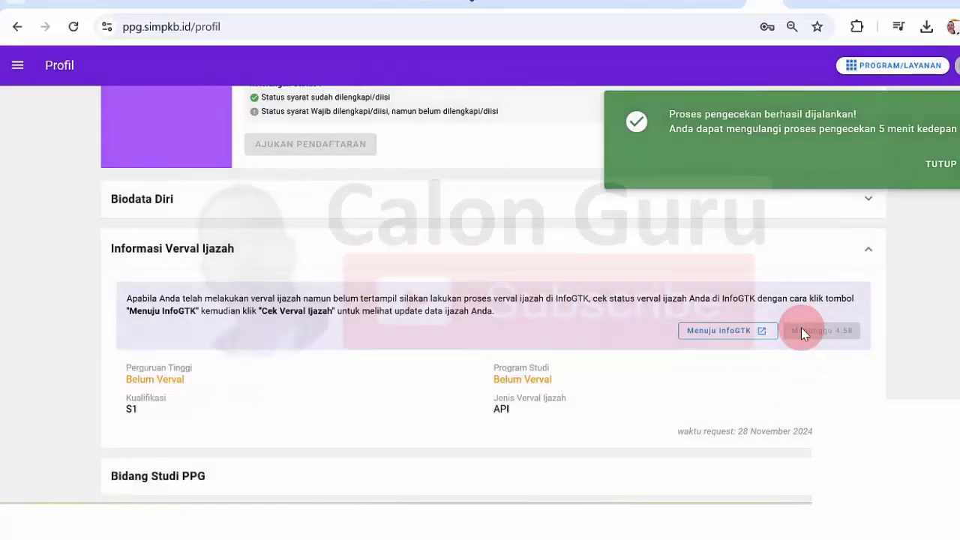
{"action": "left_click", "coordinate": [942, 167]}
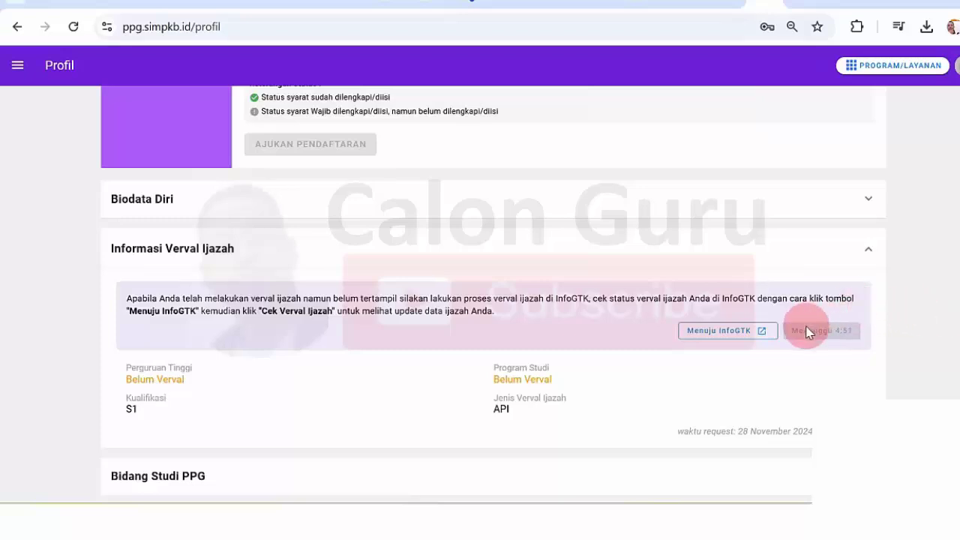
{"action": "left_click", "coordinate": [711, 334]}
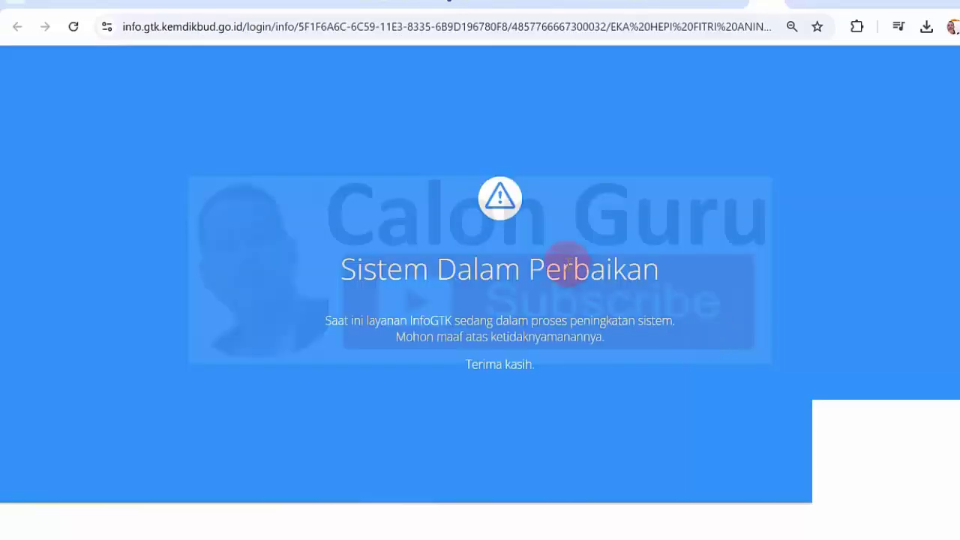
{"action": "left_click", "coordinate": [775, 5]}
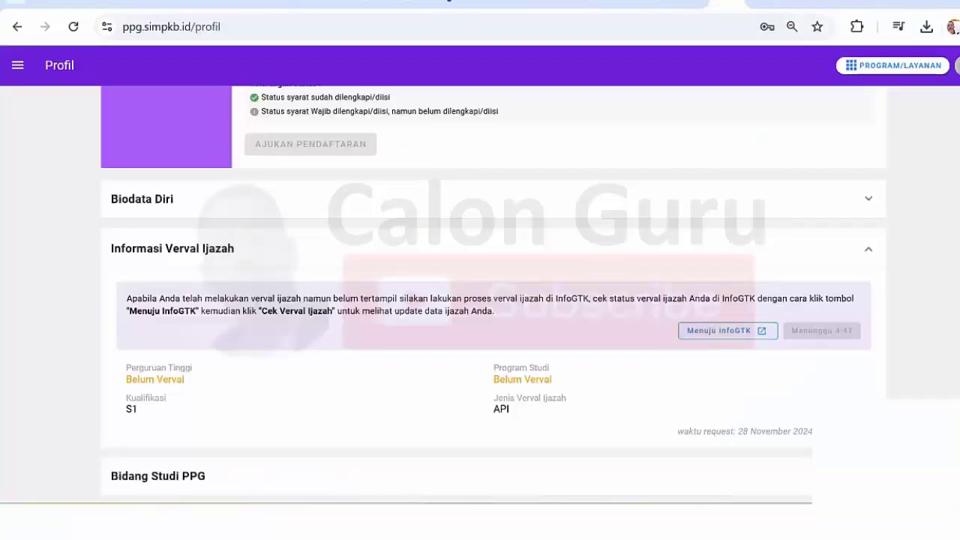
Step: Expand Bidang Studi PPG, view the study fields offered in its form, and close the form and section without choosing one
{"action": "left_click", "coordinate": [298, 479]}
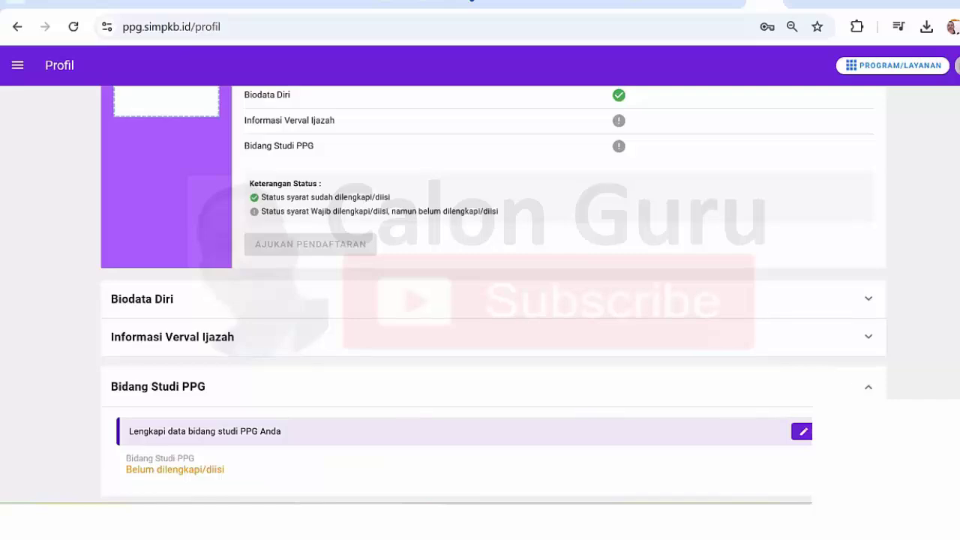
{"action": "left_click", "coordinate": [802, 432]}
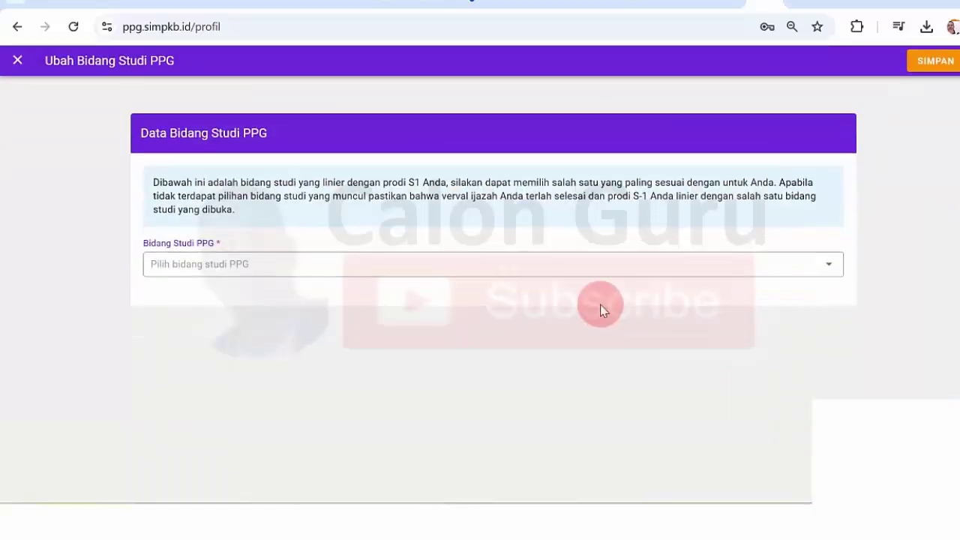
{"action": "left_click", "coordinate": [337, 264]}
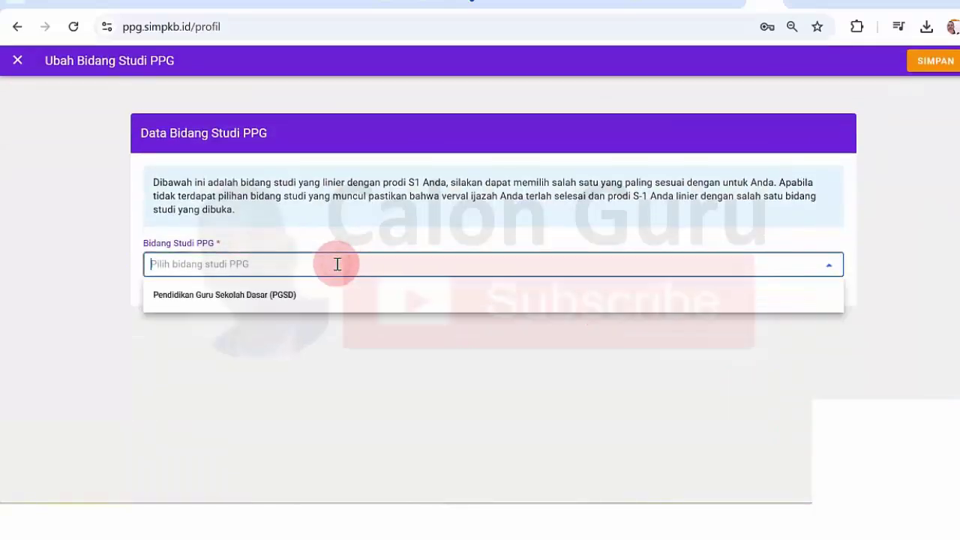
{"action": "left_click", "coordinate": [332, 353]}
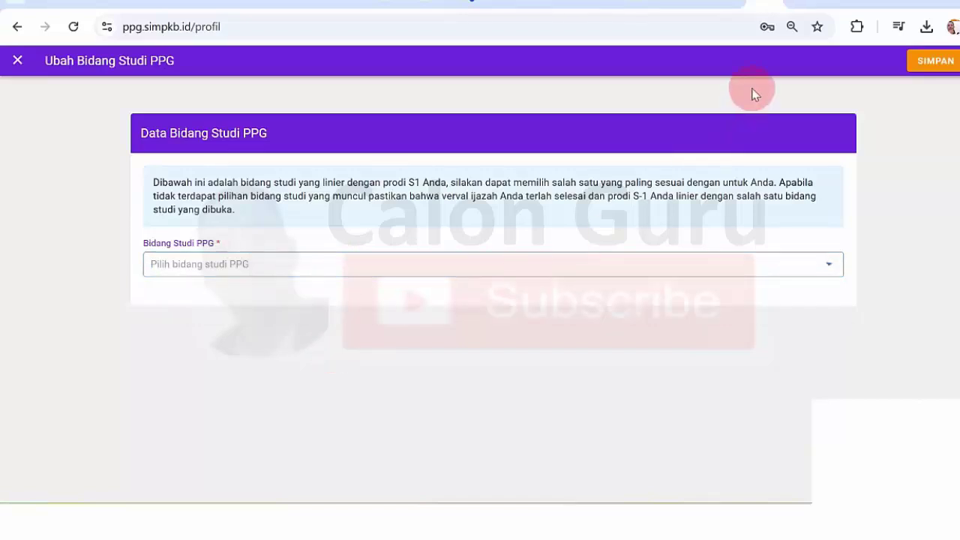
{"action": "left_click", "coordinate": [265, 262]}
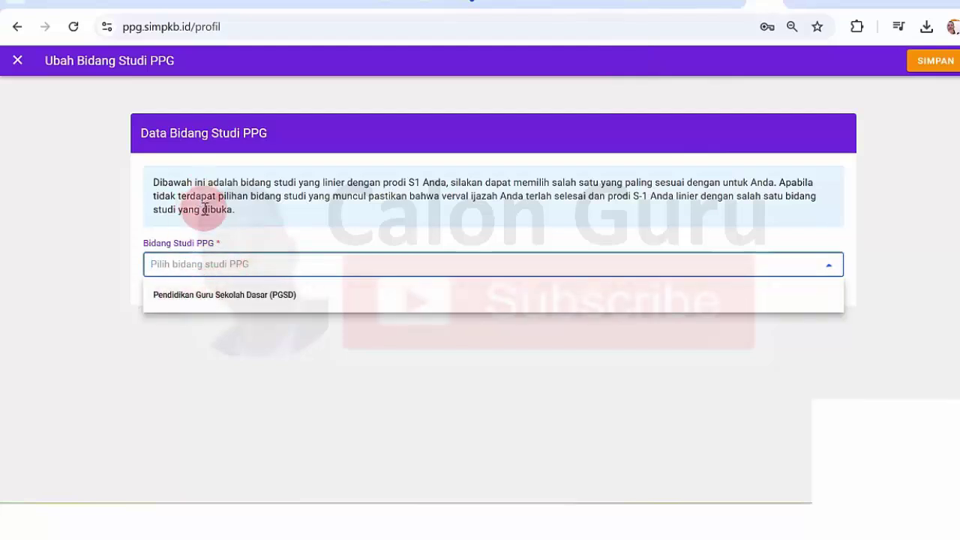
{"action": "left_click", "coordinate": [292, 200]}
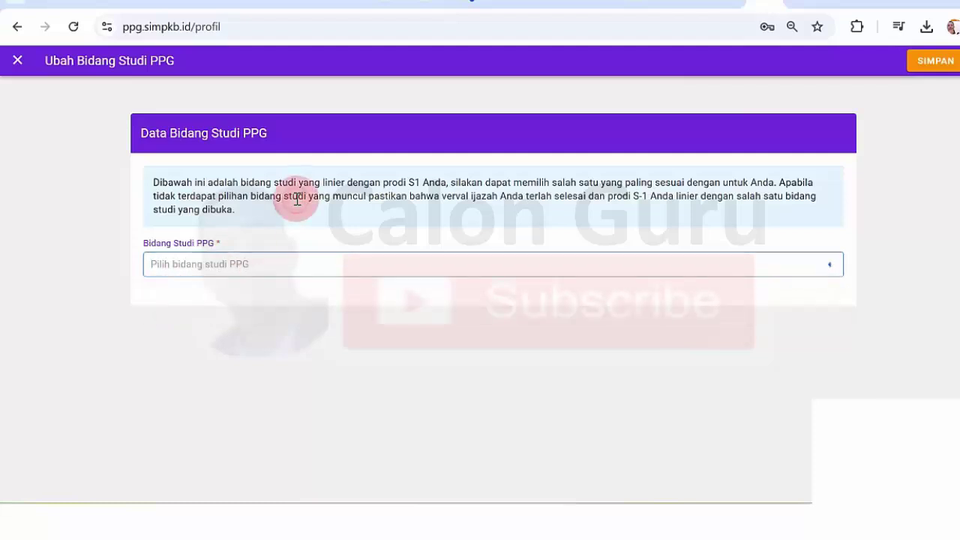
{"action": "left_click", "coordinate": [19, 66]}
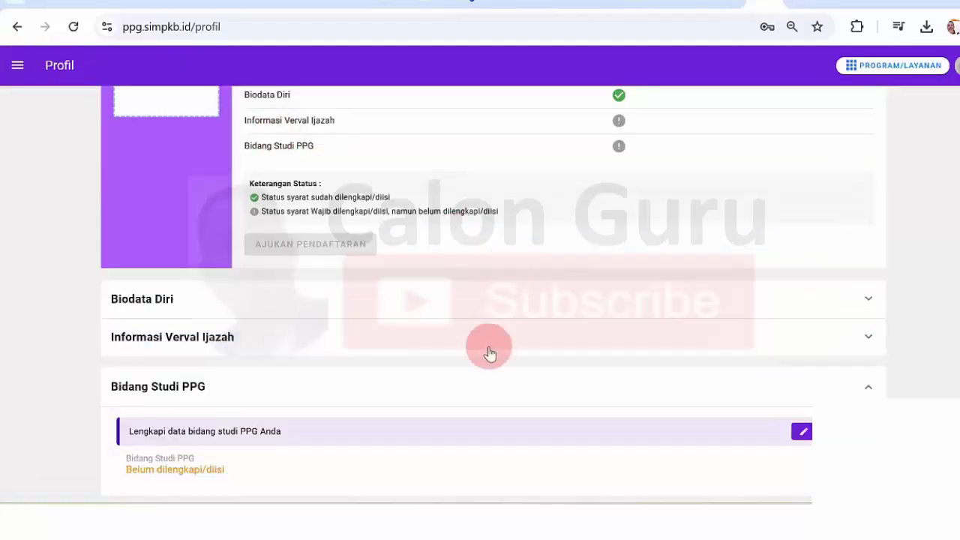
{"action": "left_click", "coordinate": [865, 386]}
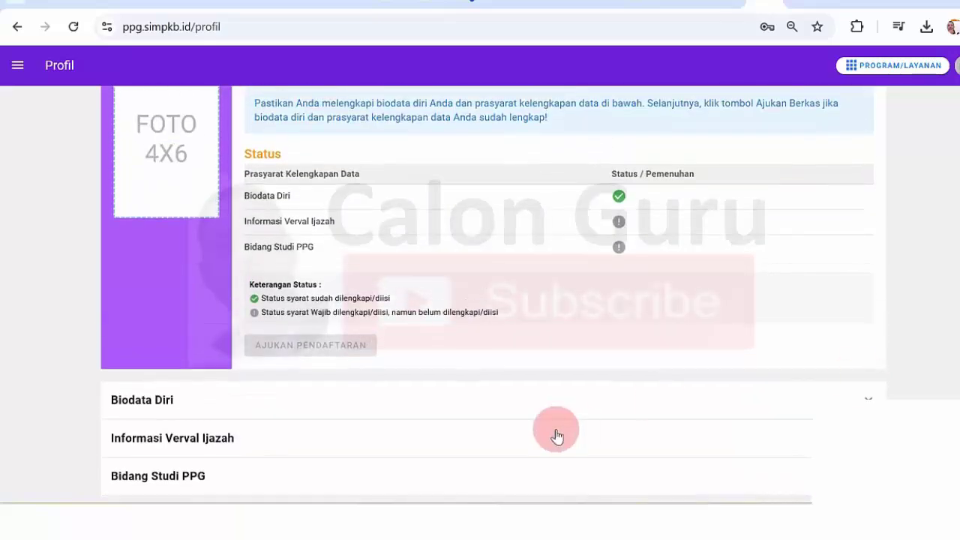
Step: Expand Informasi Verval Ijazah again and open the InfoGTK page linked from it
{"action": "left_click", "coordinate": [534, 438]}
{"action": "scroll", "coordinate": [494, 293], "scroll_direction": "down", "scroll_amount": 3}
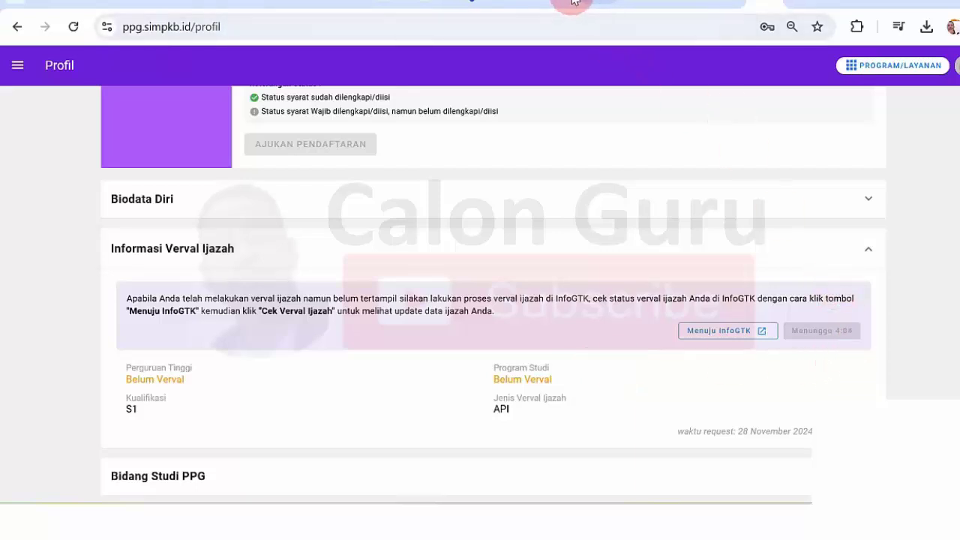
{"action": "left_click", "coordinate": [740, 332]}
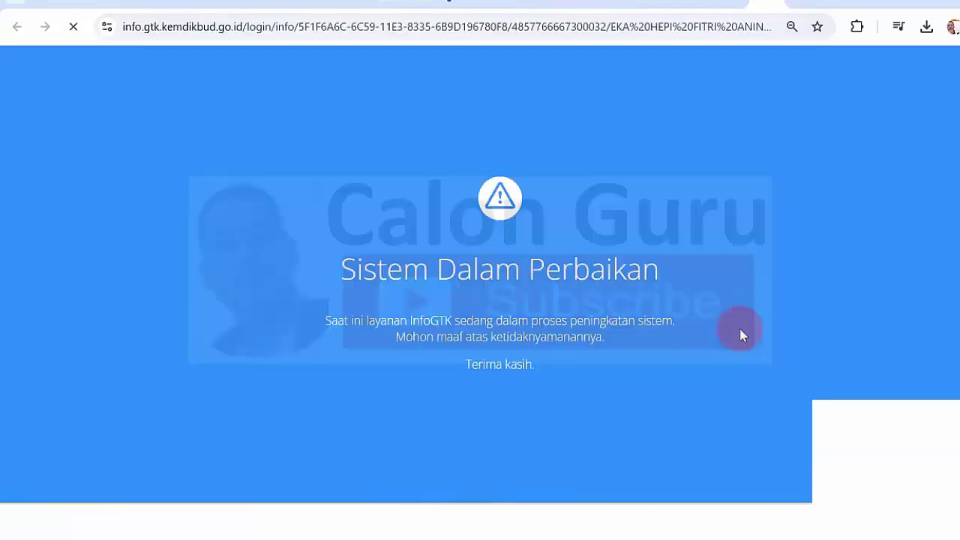
Step: Load info.gtk.kemdikbud.go.id directly in a new browser tab to check the site, and return to the SIMPKB profile
{"action": "left_click", "coordinate": [844, 2]}
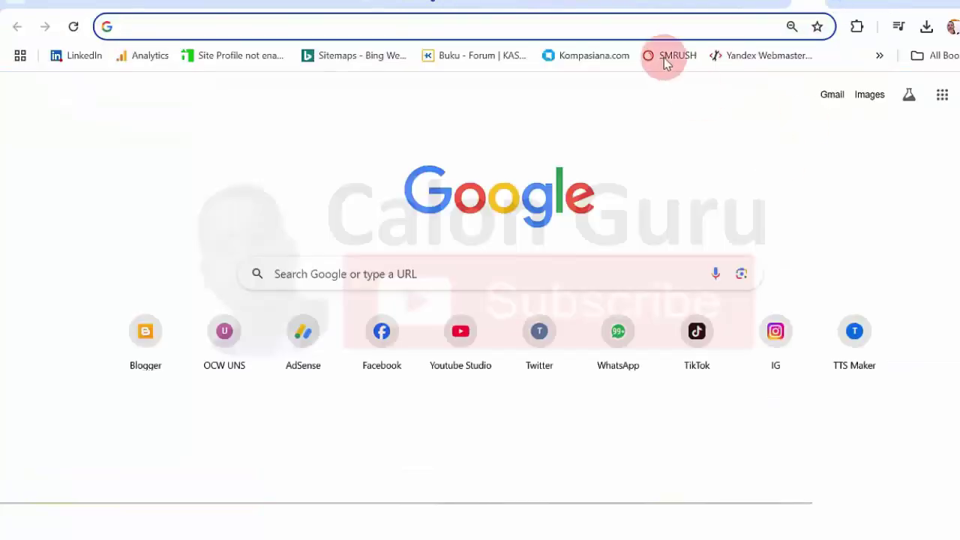
{"action": "type", "text": "info.gtk.kemdikbud.go.id/logout"}
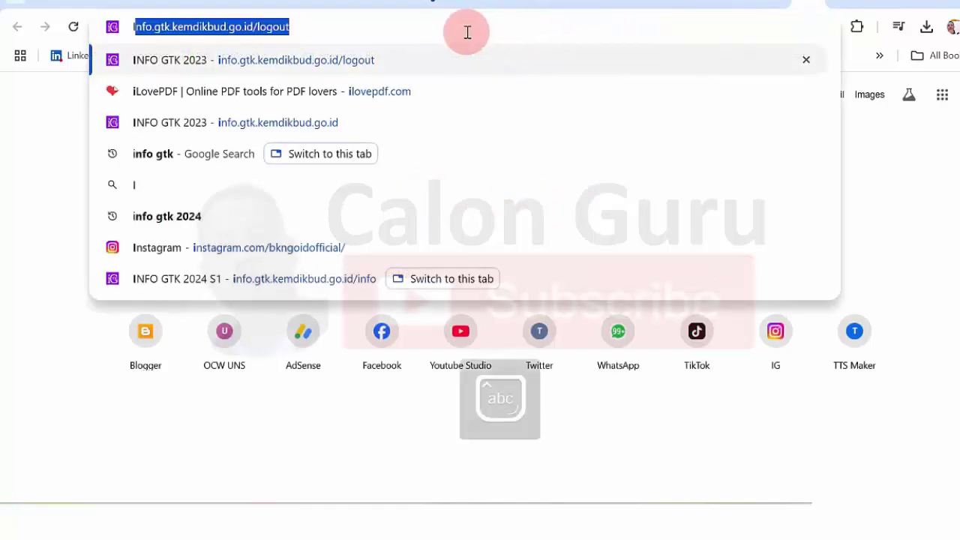
{"action": "left_click", "coordinate": [467, 32]}
{"action": "left_click_drag", "start_coordinate": [290, 27], "coordinate": [258, 27]}
{"action": "key", "text": "BackSpace"}
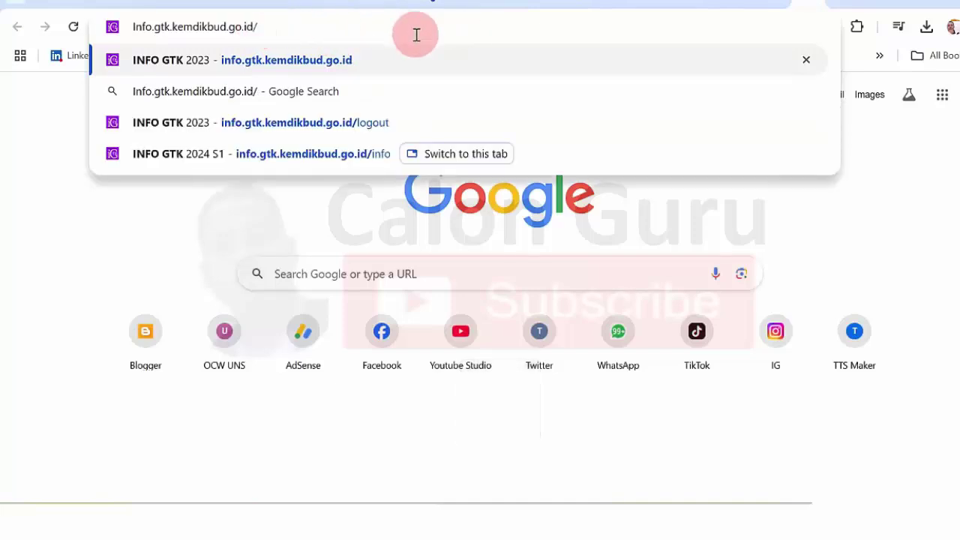
{"action": "key", "text": "Return"}
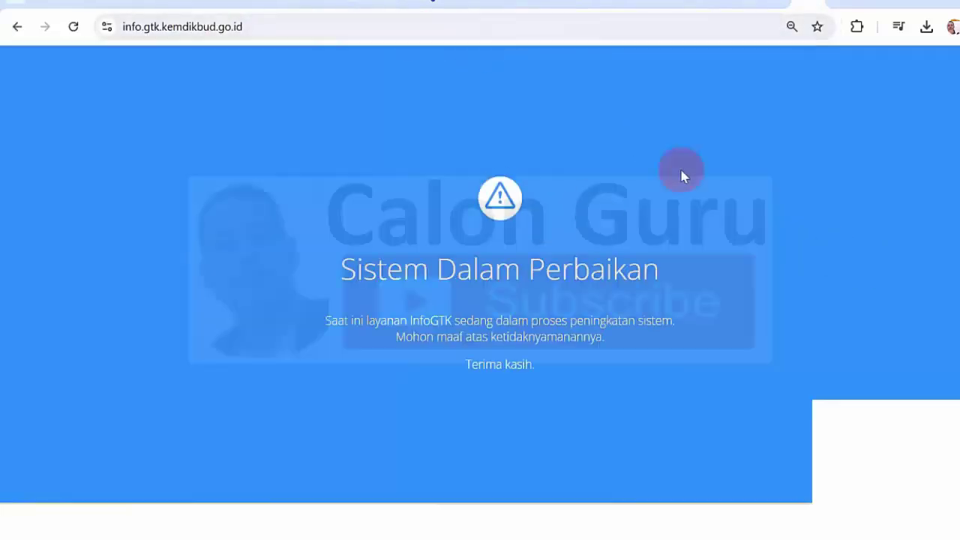
{"action": "left_click", "coordinate": [692, 8]}
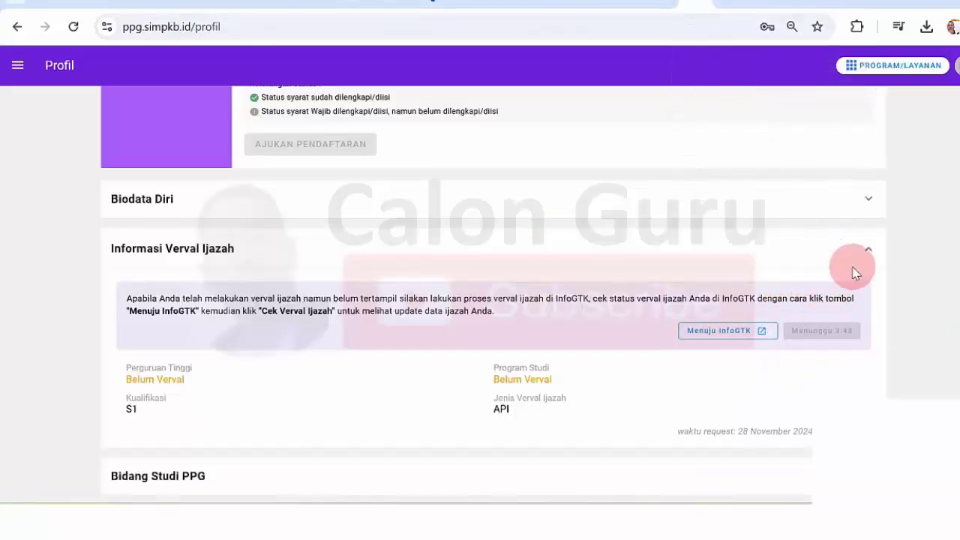
Step: Set Bidang Studi PPG to Pendidikan Guru Sekolah Dasar (PGSD), save the change, and collapse the section
{"action": "left_click", "coordinate": [261, 489]}
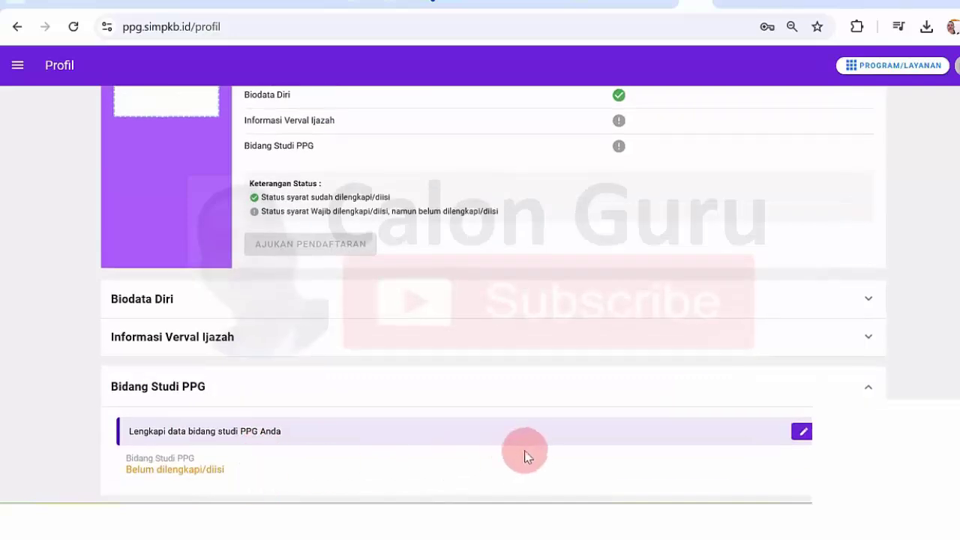
{"action": "left_click", "coordinate": [801, 435]}
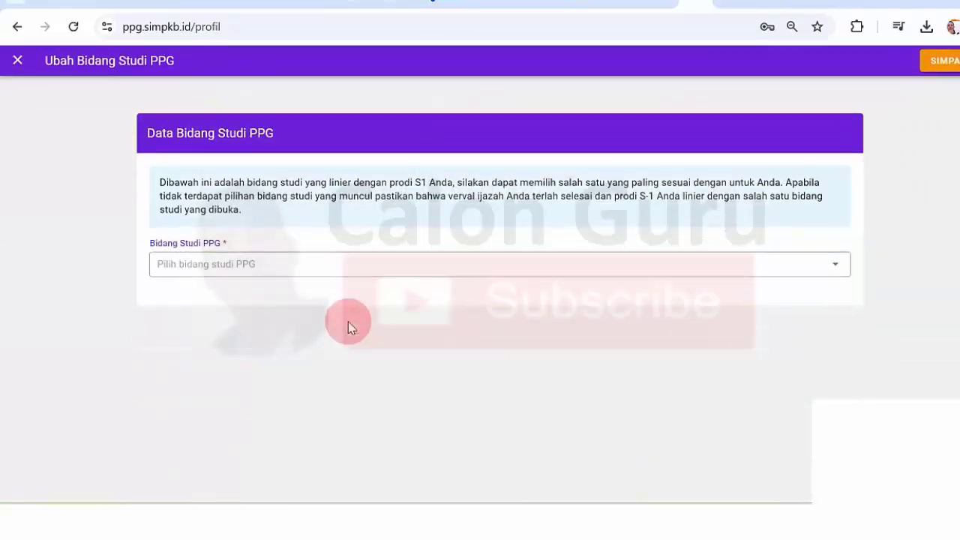
{"action": "left_click", "coordinate": [337, 268]}
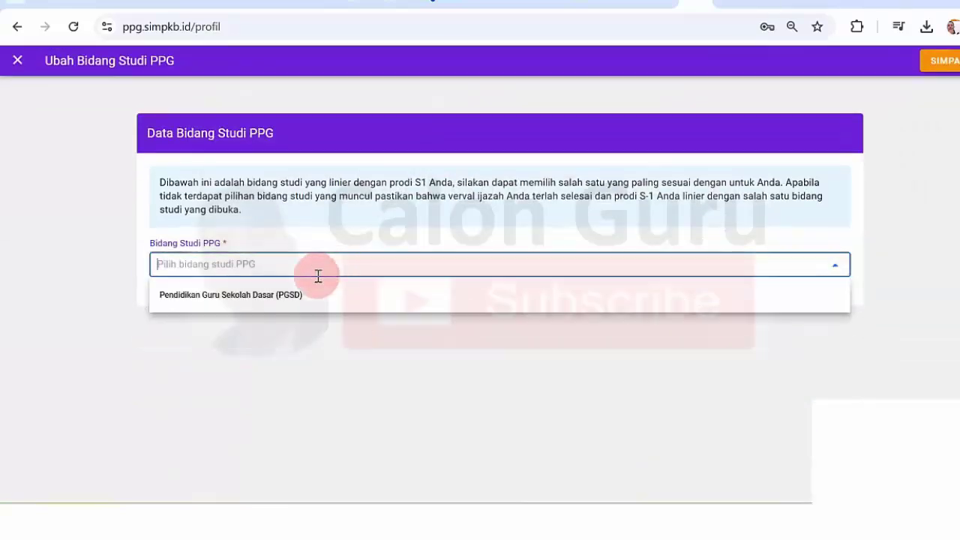
{"action": "left_click", "coordinate": [298, 295]}
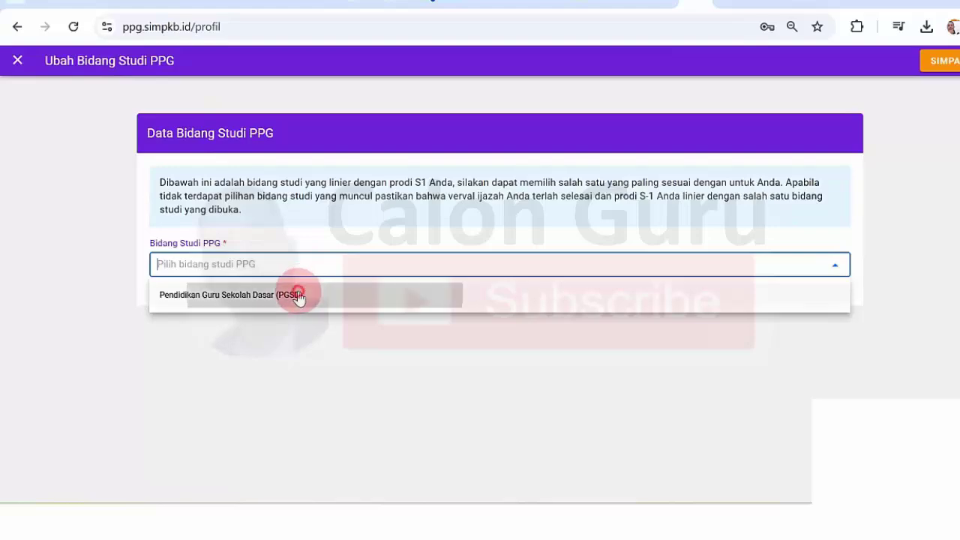
{"action": "left_click", "coordinate": [944, 61]}
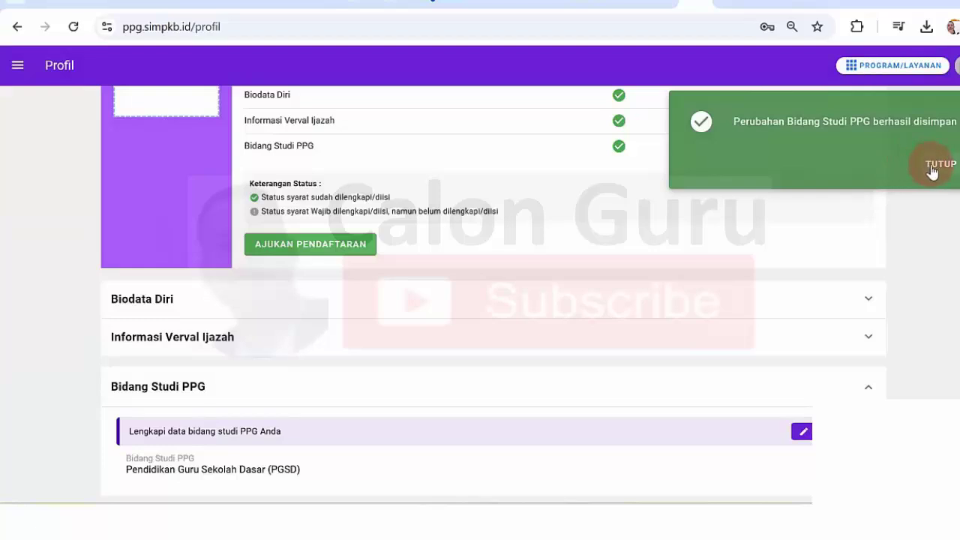
{"action": "left_click", "coordinate": [934, 171]}
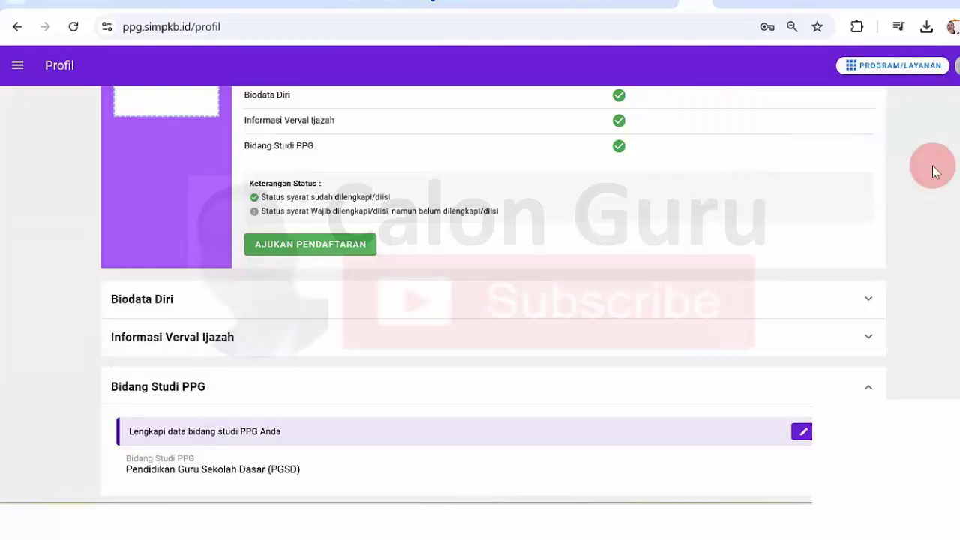
{"action": "left_click", "coordinate": [868, 385]}
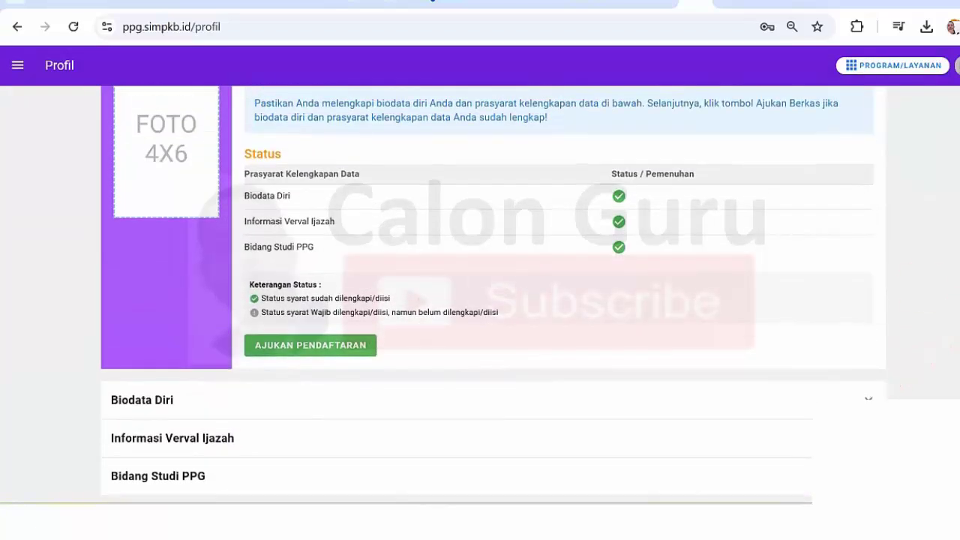
Step: Expand Informasi Verval Ijazah, review the Perguruan Tinggi, Program Studi, Kualifikasi and Jenis Verval Ijazah entries, and collapse the section
{"action": "scroll", "coordinate": [481, 293], "scroll_direction": "down", "scroll_amount": 1}
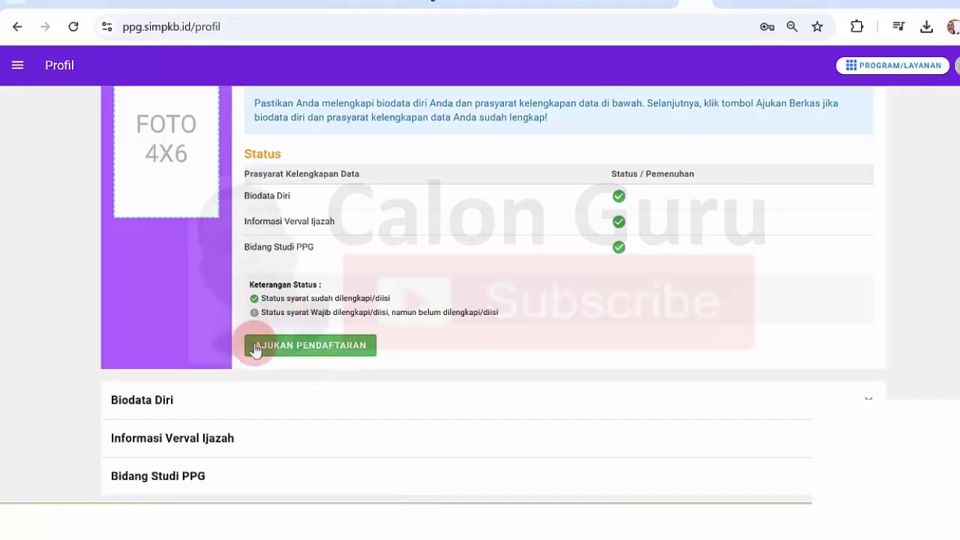
{"action": "left_click", "coordinate": [263, 443]}
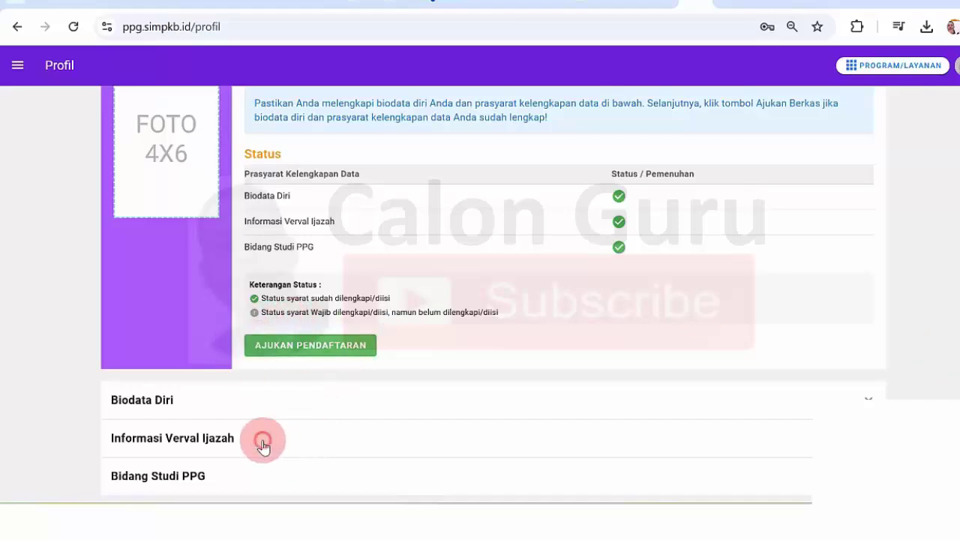
{"action": "scroll", "coordinate": [493, 300], "scroll_direction": "down", "scroll_amount": 3}
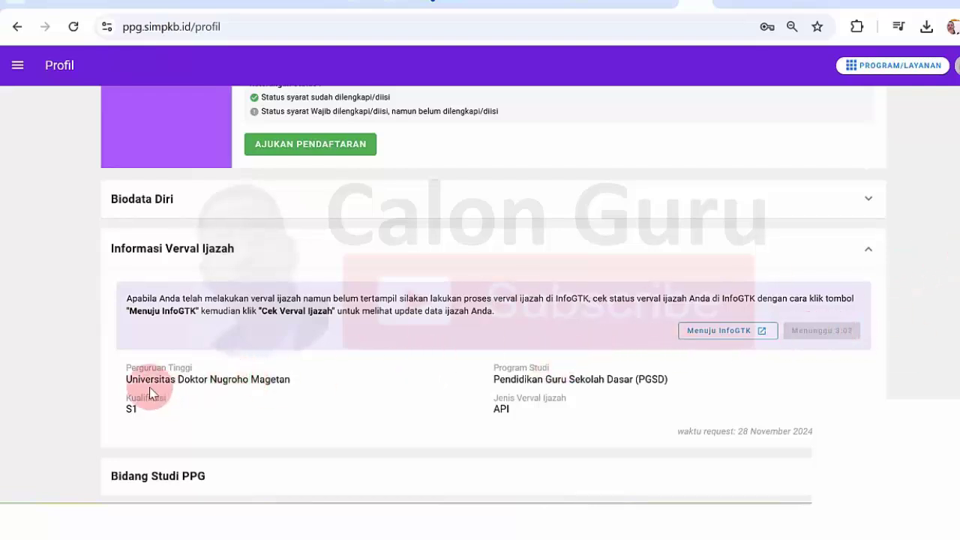
{"action": "left_click_drag", "start_coordinate": [140, 381], "coordinate": [253, 381]}
{"action": "left_click", "coordinate": [254, 382]}
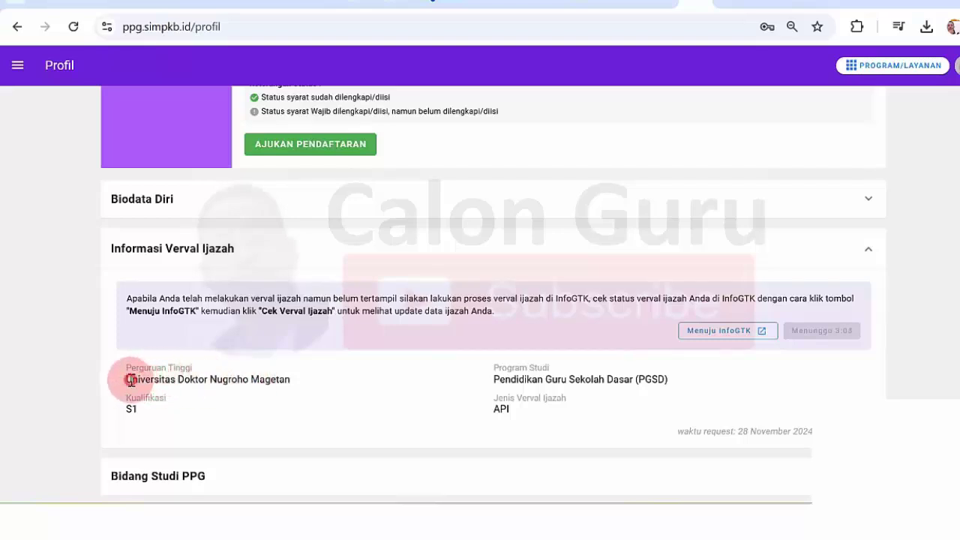
{"action": "left_click_drag", "start_coordinate": [129, 380], "coordinate": [285, 380]}
{"action": "left_click", "coordinate": [498, 379]}
{"action": "left_click_drag", "start_coordinate": [498, 380], "coordinate": [643, 382]}
{"action": "left_click", "coordinate": [236, 443]}
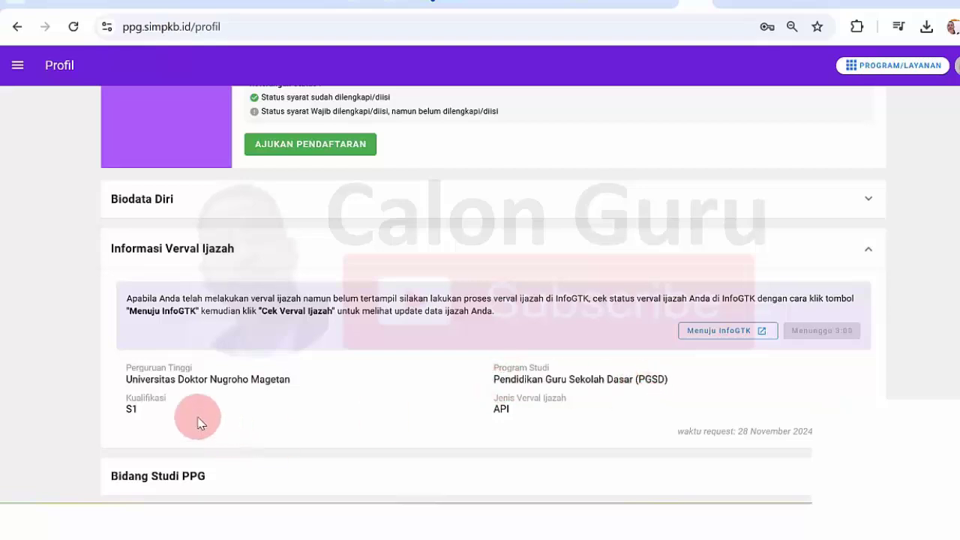
{"action": "double_click", "coordinate": [135, 410]}
{"action": "left_click", "coordinate": [507, 410]}
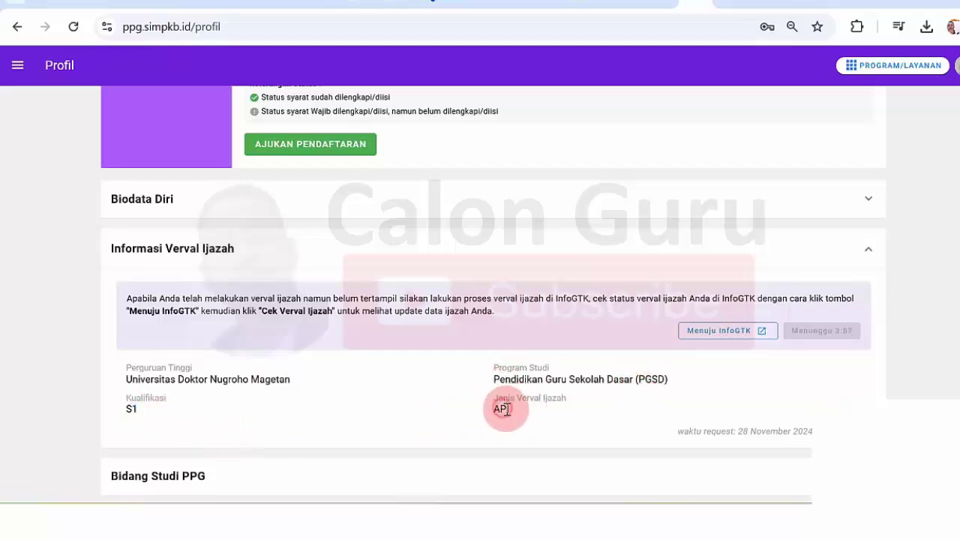
{"action": "double_click", "coordinate": [507, 410]}
{"action": "left_click", "coordinate": [534, 420]}
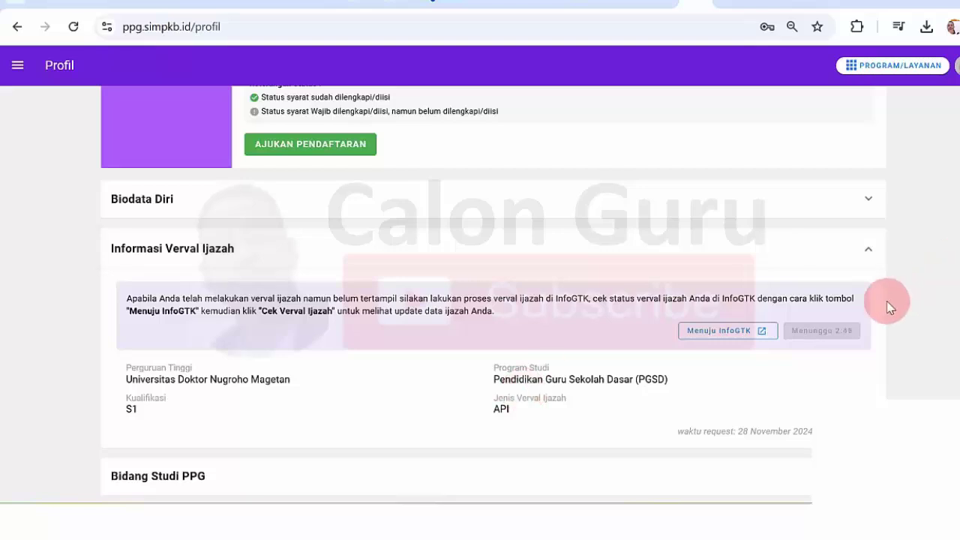
{"action": "left_click", "coordinate": [870, 251]}
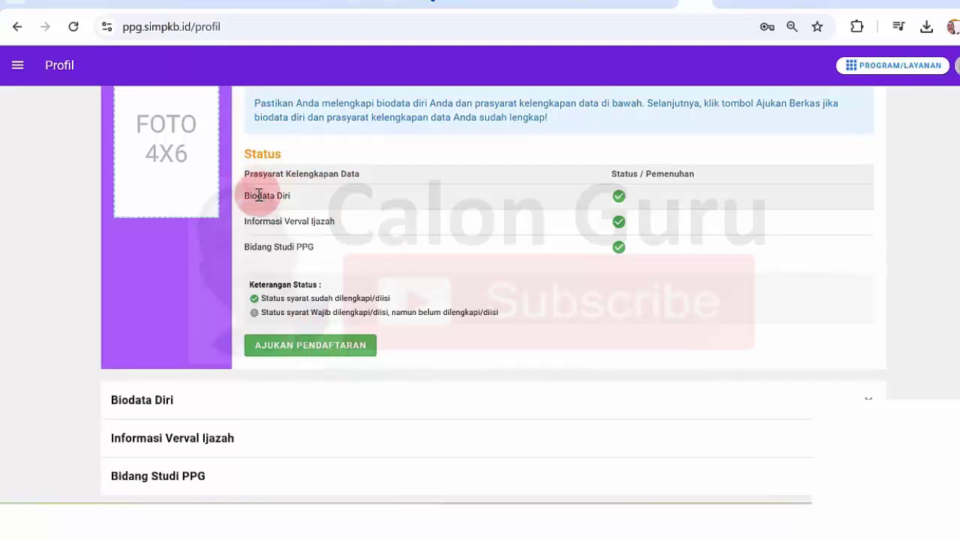
Step: Review the Biodata Diri, Informasi Verval Ijazah and Bidang Studi PPG rows of the status table and check the Bidang Studi PPG section
{"action": "left_click_drag", "start_coordinate": [259, 194], "coordinate": [432, 183]}
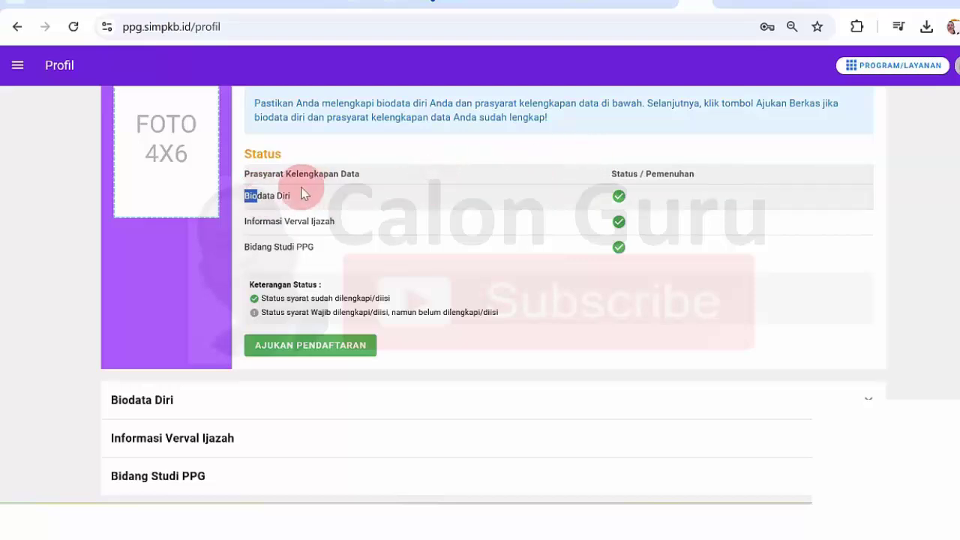
{"action": "left_click_drag", "start_coordinate": [263, 221], "coordinate": [354, 221]}
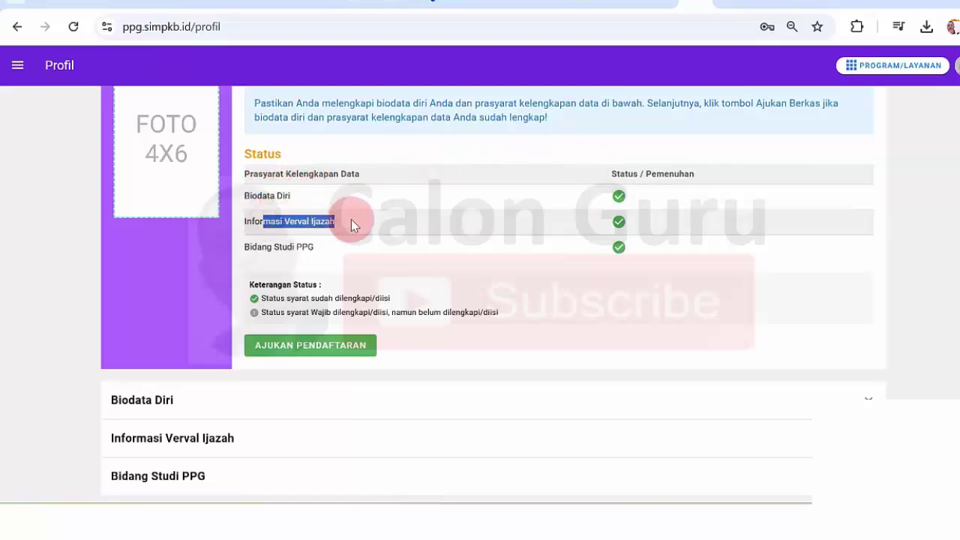
{"action": "left_click", "coordinate": [280, 247]}
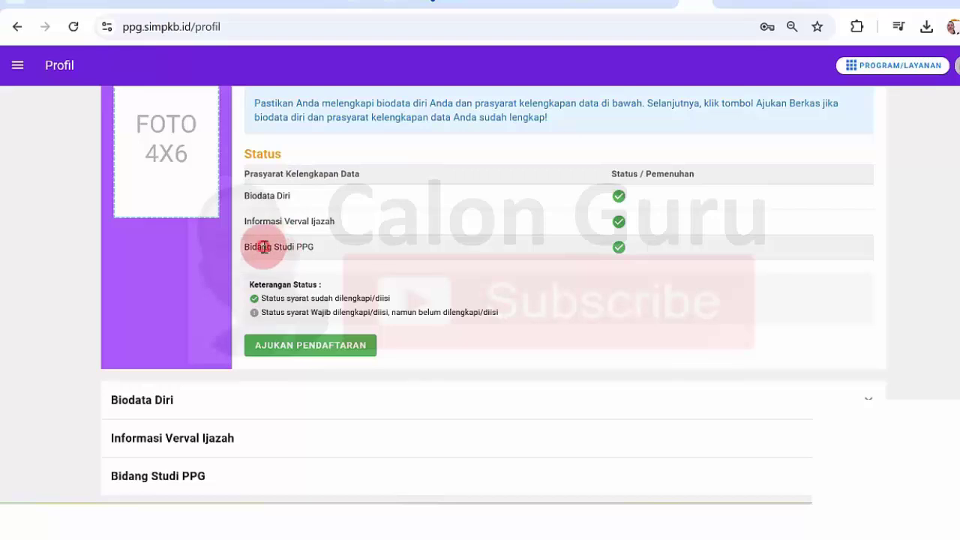
{"action": "left_click_drag", "start_coordinate": [264, 247], "coordinate": [404, 248]}
{"action": "left_click", "coordinate": [633, 237]}
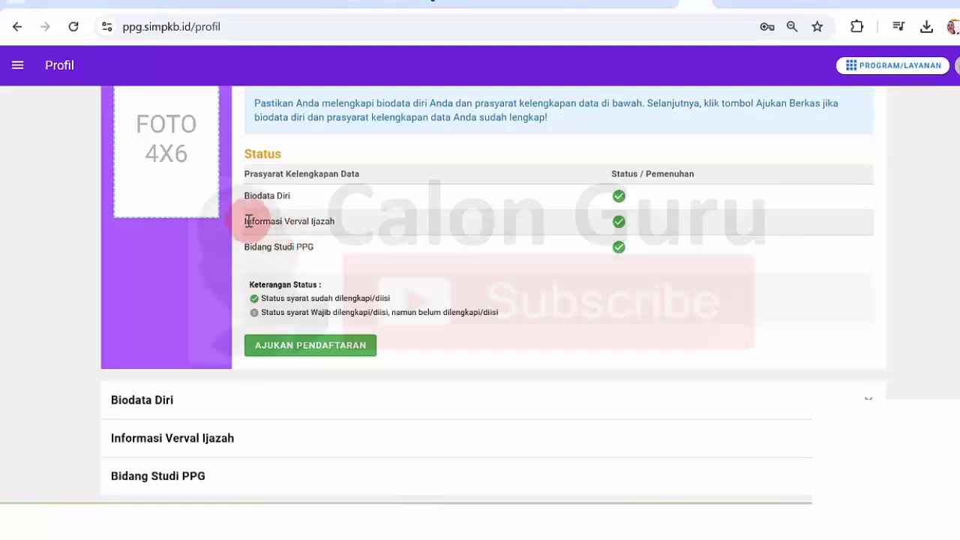
{"action": "left_click_drag", "start_coordinate": [246, 221], "coordinate": [346, 223]}
{"action": "left_click", "coordinate": [346, 223]}
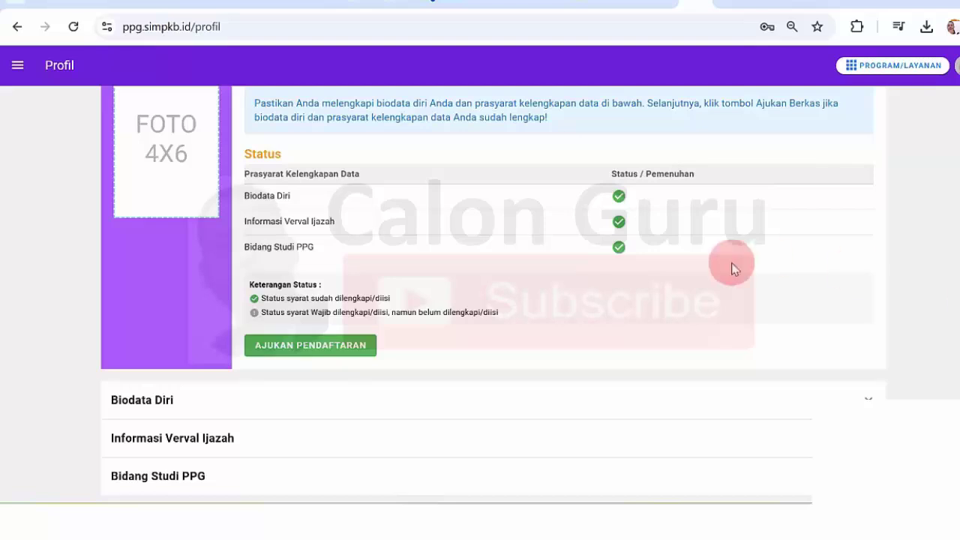
{"action": "left_click", "coordinate": [252, 480]}
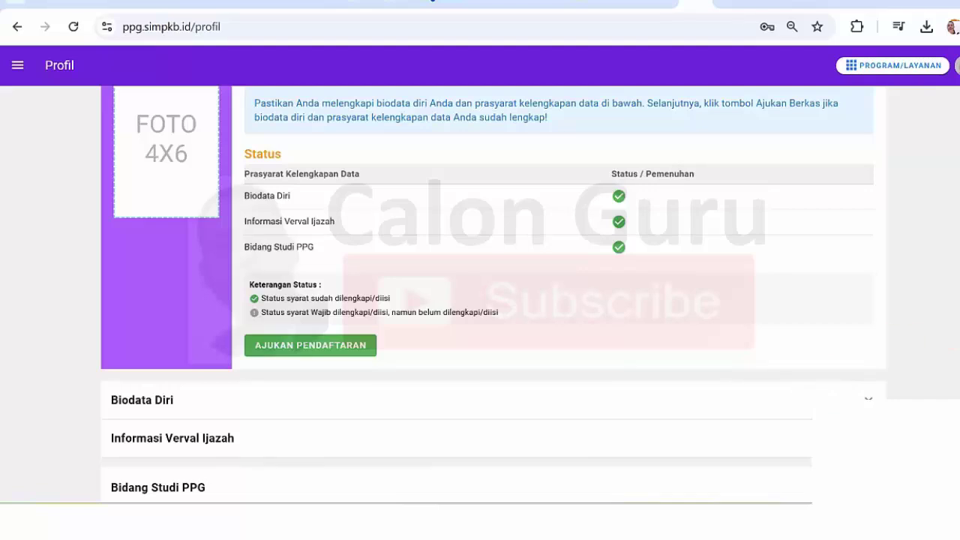
{"action": "scroll", "coordinate": [494, 293], "scroll_direction": "down", "scroll_amount": 2}
{"action": "scroll", "coordinate": [493, 293], "scroll_direction": "up", "scroll_amount": 3}
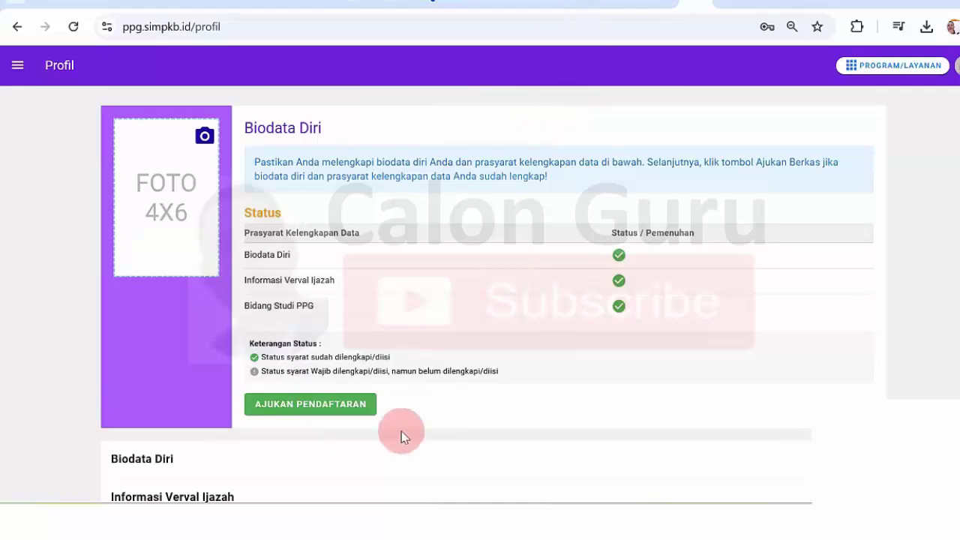
Step: Start Ajukan Pendaftaran, read both declaration statements, agree to them, and submit the registration
{"action": "left_click", "coordinate": [294, 405]}
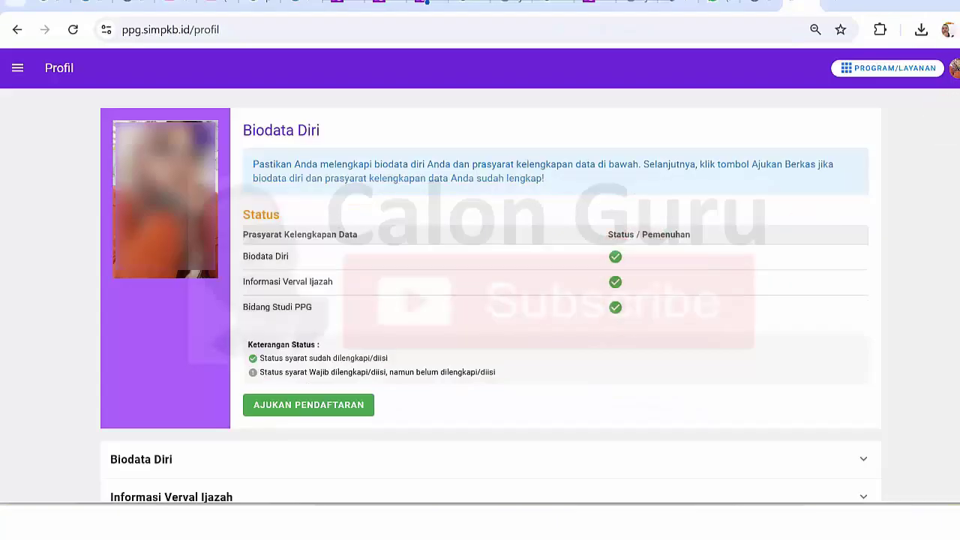
{"action": "left_click", "coordinate": [345, 408]}
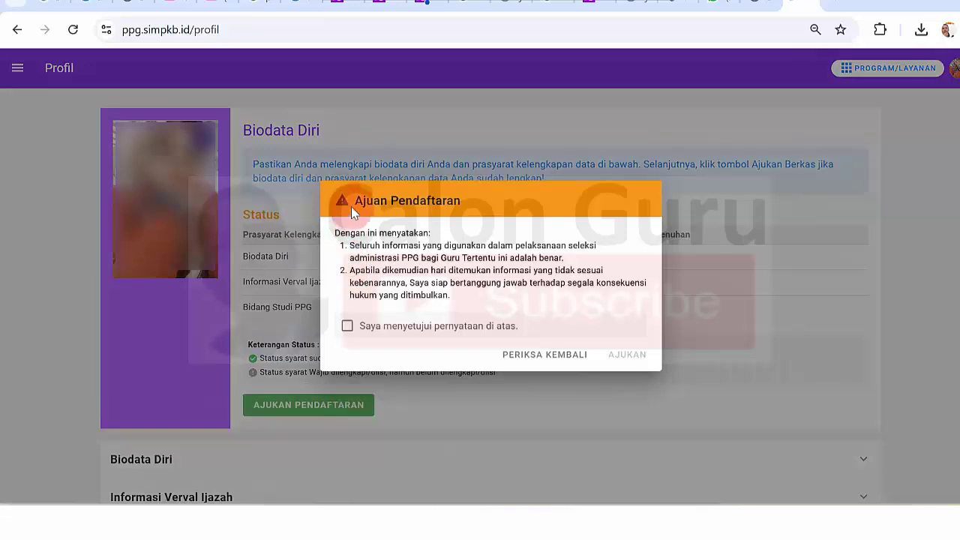
{"action": "left_click_drag", "start_coordinate": [356, 201], "coordinate": [523, 310]}
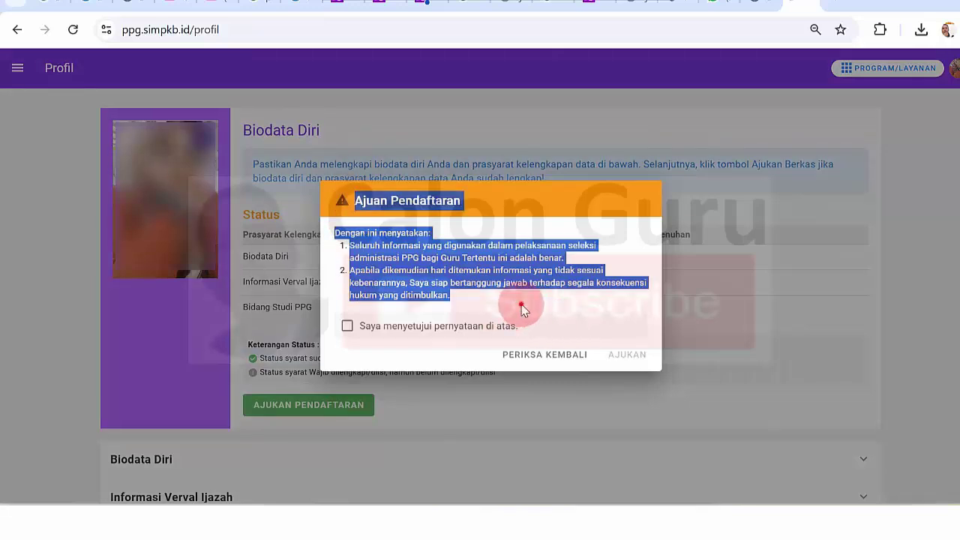
{"action": "left_click", "coordinate": [523, 310]}
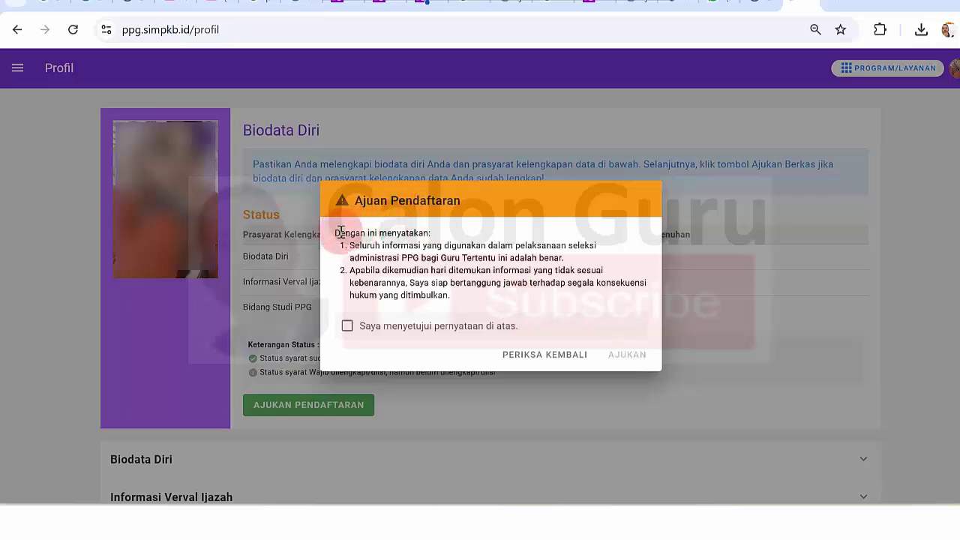
{"action": "left_click_drag", "start_coordinate": [356, 245], "coordinate": [561, 253]}
{"action": "left_click", "coordinate": [561, 253]}
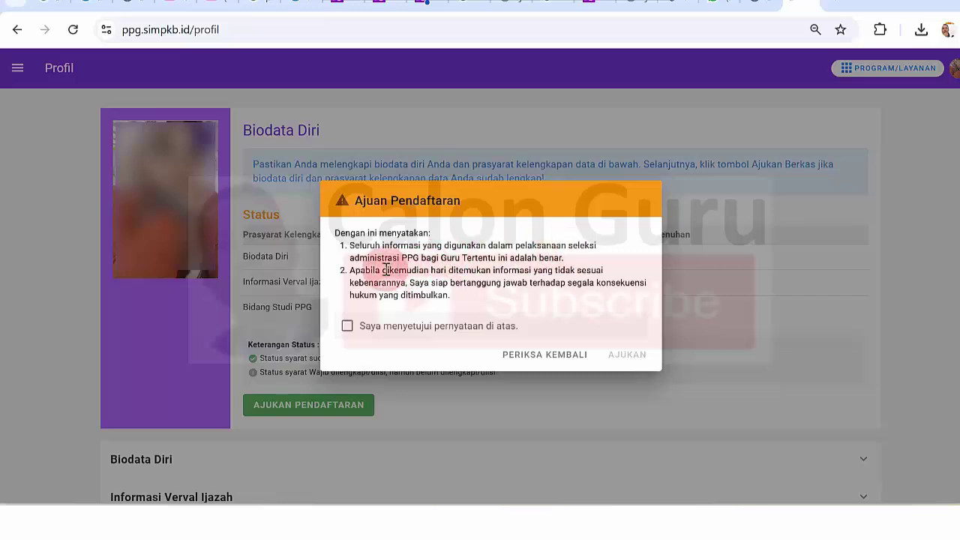
{"action": "left_click_drag", "start_coordinate": [387, 270], "coordinate": [615, 275]}
{"action": "left_click", "coordinate": [615, 275]}
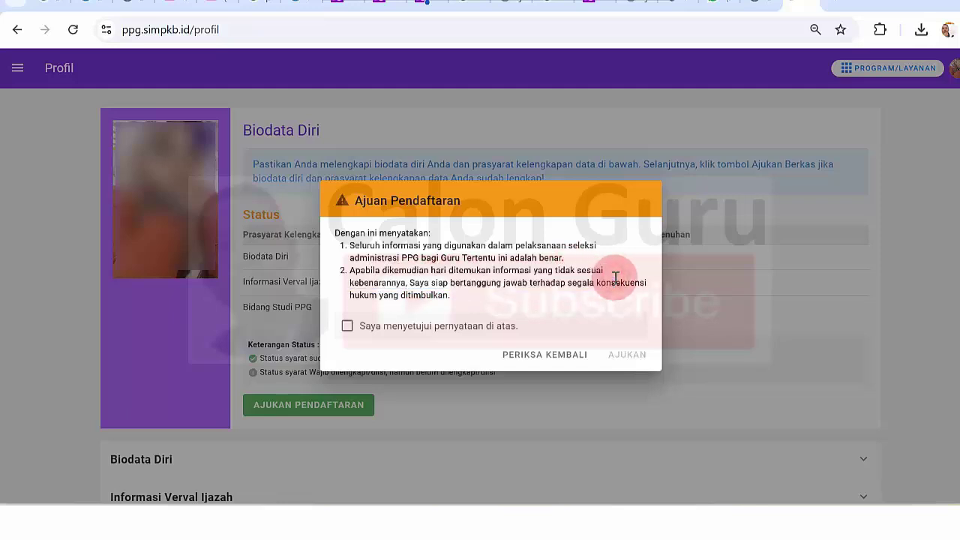
{"action": "left_click", "coordinate": [347, 327]}
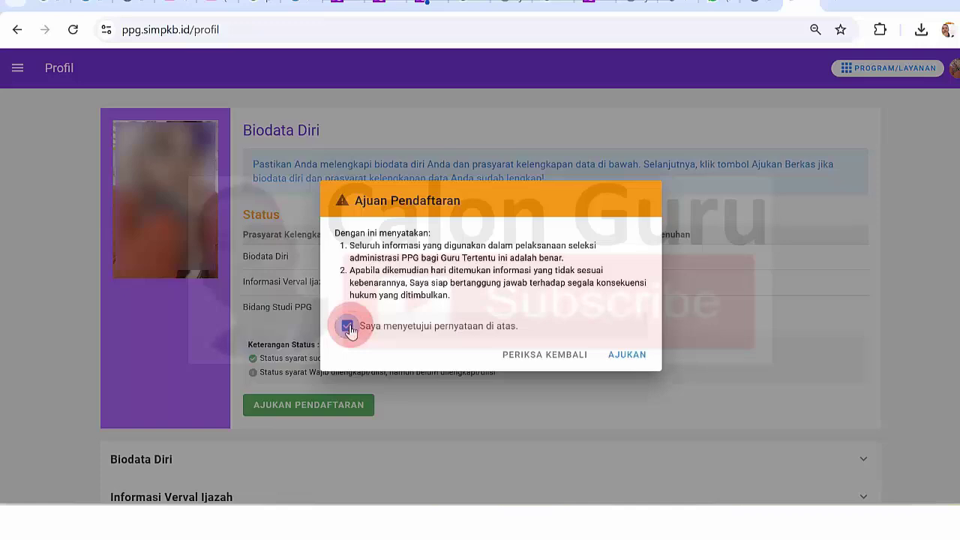
{"action": "left_click", "coordinate": [627, 355]}
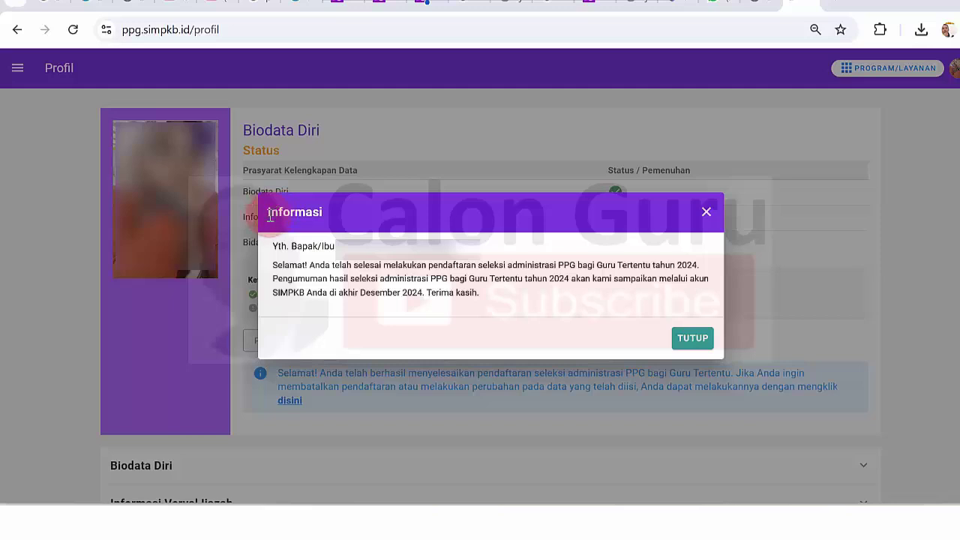
Step: Read the Informasi message about the submitted registration, including when the administrative selection results are announced
{"action": "triple_click", "coordinate": [275, 246]}
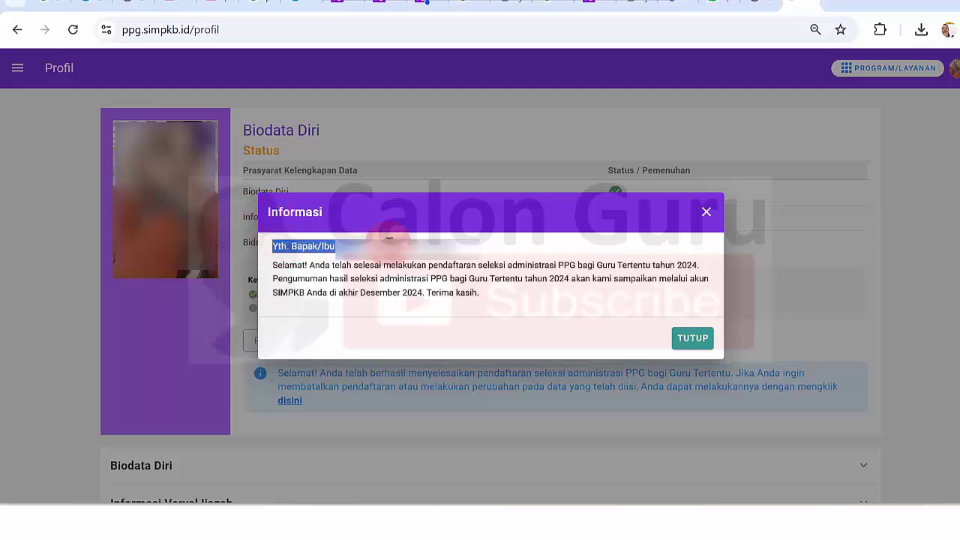
{"action": "left_click_drag", "start_coordinate": [297, 265], "coordinate": [583, 284]}
{"action": "left_click", "coordinate": [586, 282]}
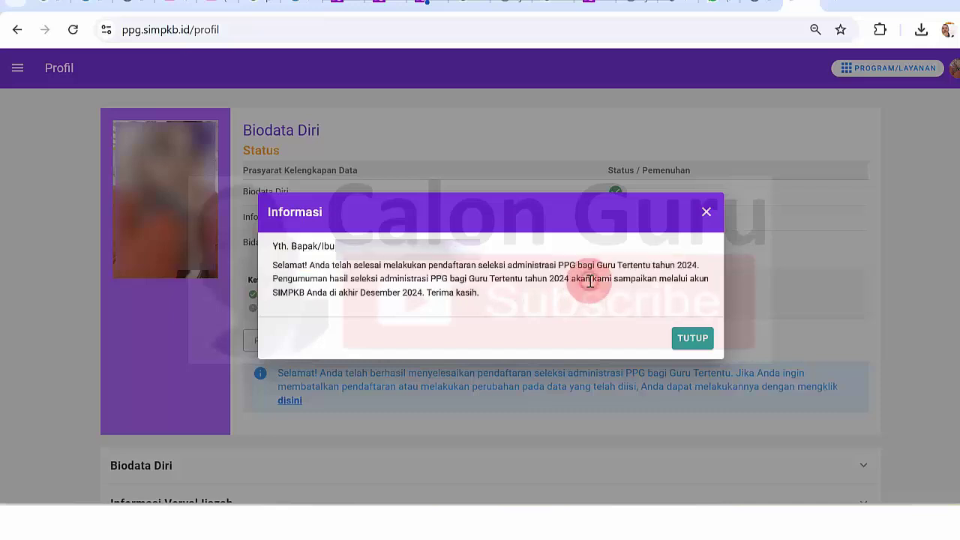
{"action": "left_click_drag", "start_coordinate": [337, 294], "coordinate": [420, 294]}
{"action": "left_click", "coordinate": [421, 294]}
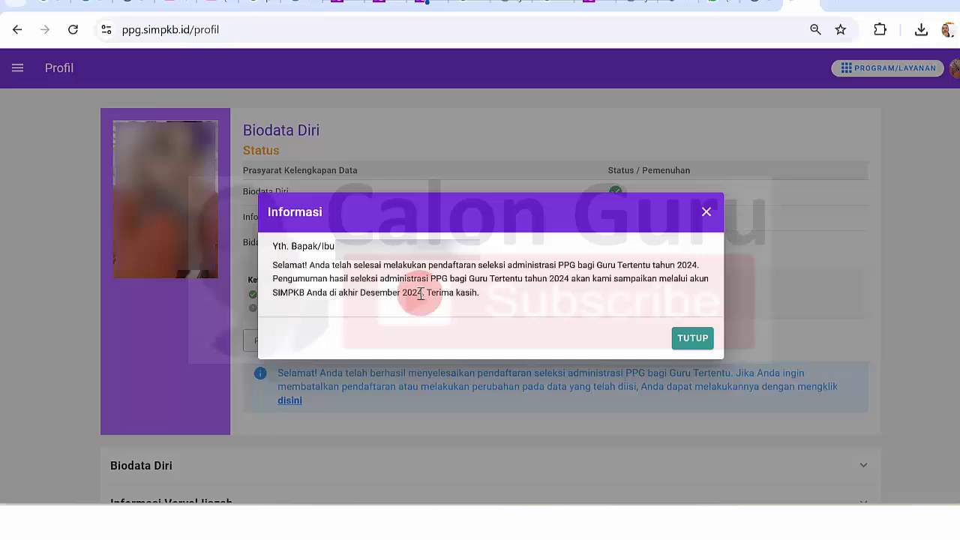
{"action": "left_click_drag", "start_coordinate": [421, 294], "coordinate": [324, 286]}
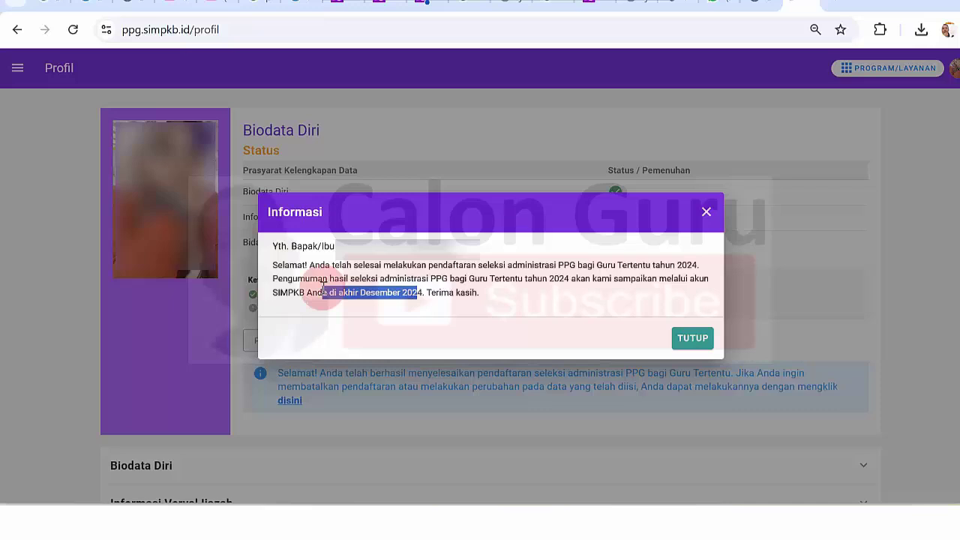
{"action": "left_click", "coordinate": [324, 289]}
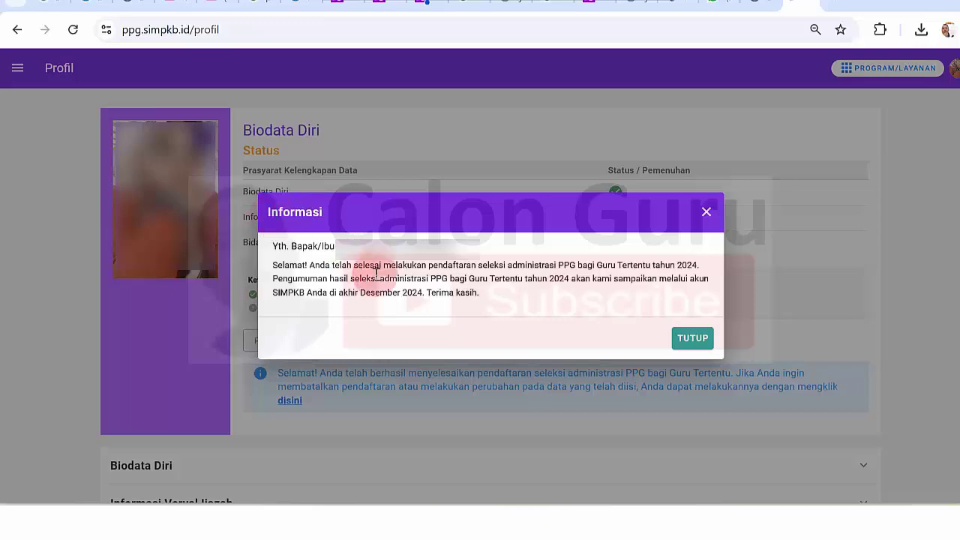
Step: Close the Informasi message and read the notice below the status table about cancelling the registration or changing submitted data
{"action": "left_click", "coordinate": [694, 339]}
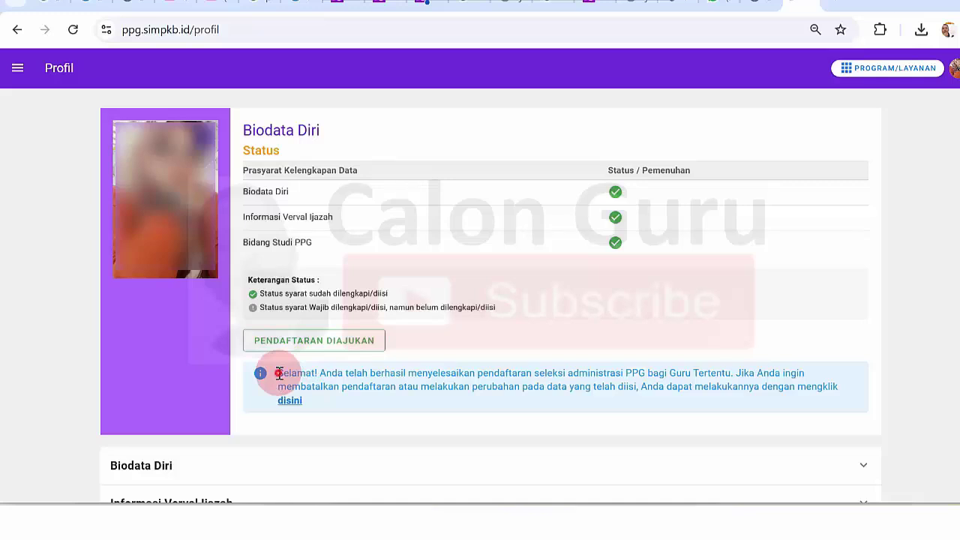
{"action": "left_click_drag", "start_coordinate": [278, 373], "coordinate": [862, 393]}
{"action": "left_click", "coordinate": [860, 390]}
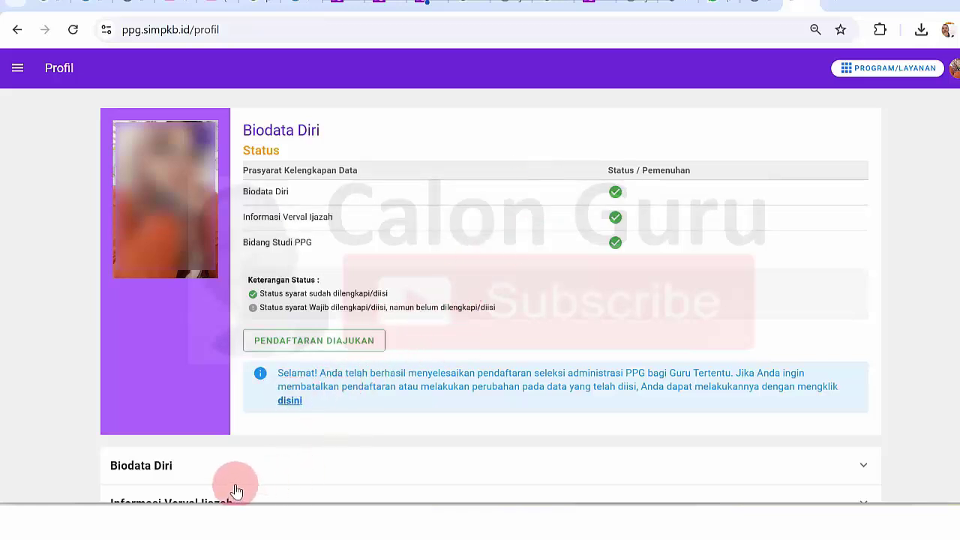
Step: Cancel the submitted registration through the disini link, confirm the cancellation, and dismiss the notification
{"action": "left_click", "coordinate": [291, 401]}
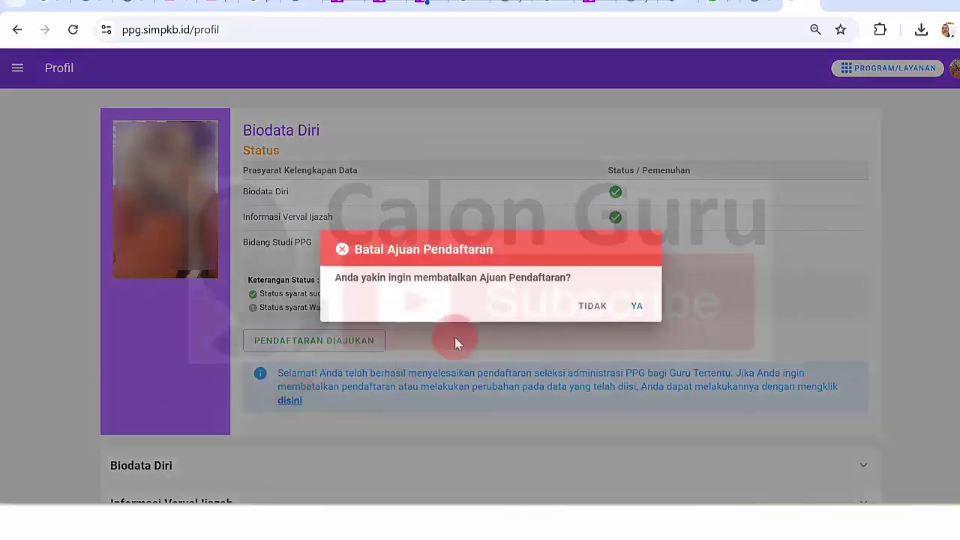
{"action": "left_click", "coordinate": [637, 307]}
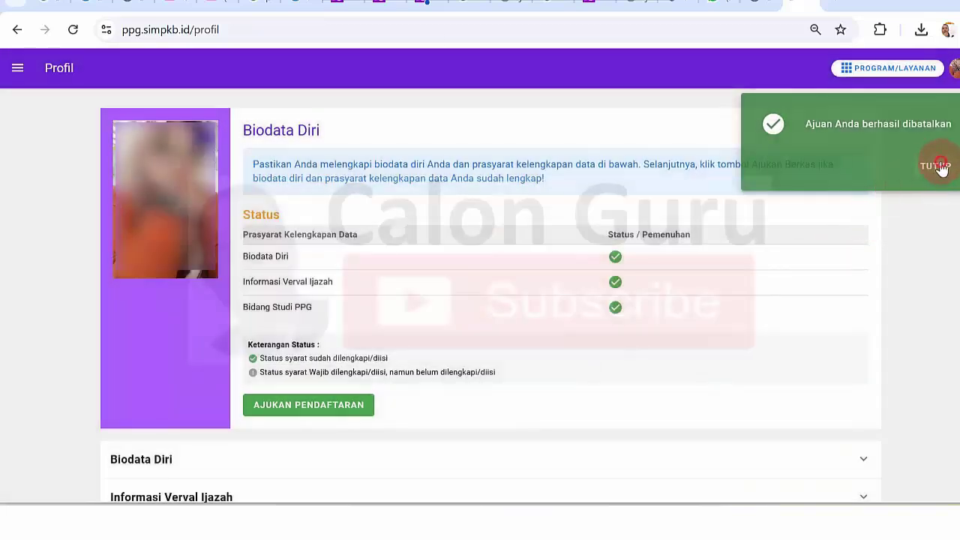
{"action": "left_click", "coordinate": [941, 167]}
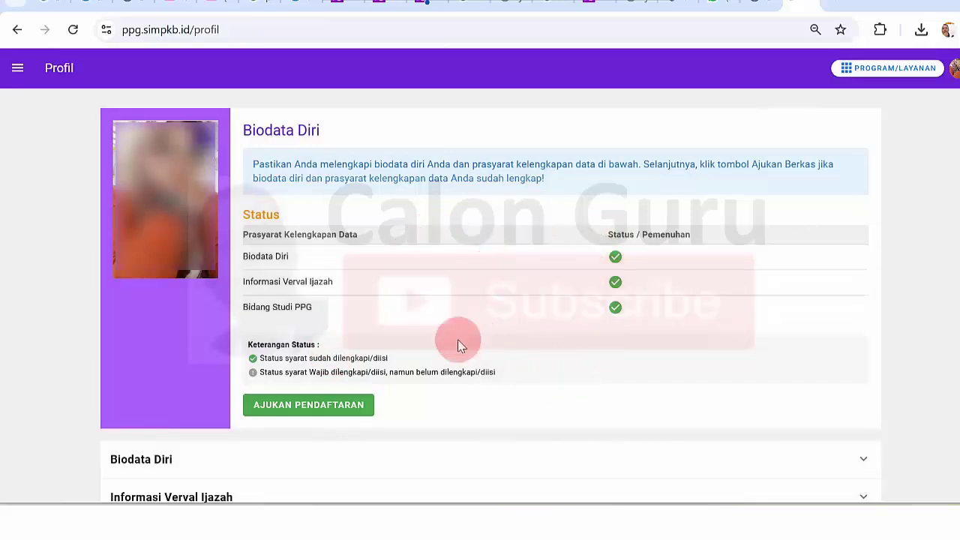
Step: Submit the registration again with Ajukan Pendaftaran, agreeing to the declaration statements, and close the Informasi message
{"action": "left_click", "coordinate": [311, 404]}
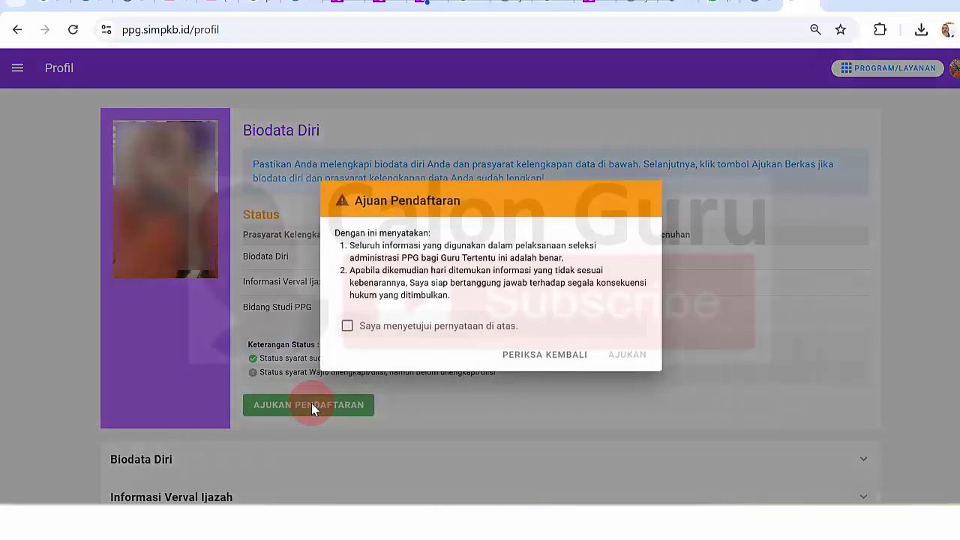
{"action": "left_click", "coordinate": [347, 325]}
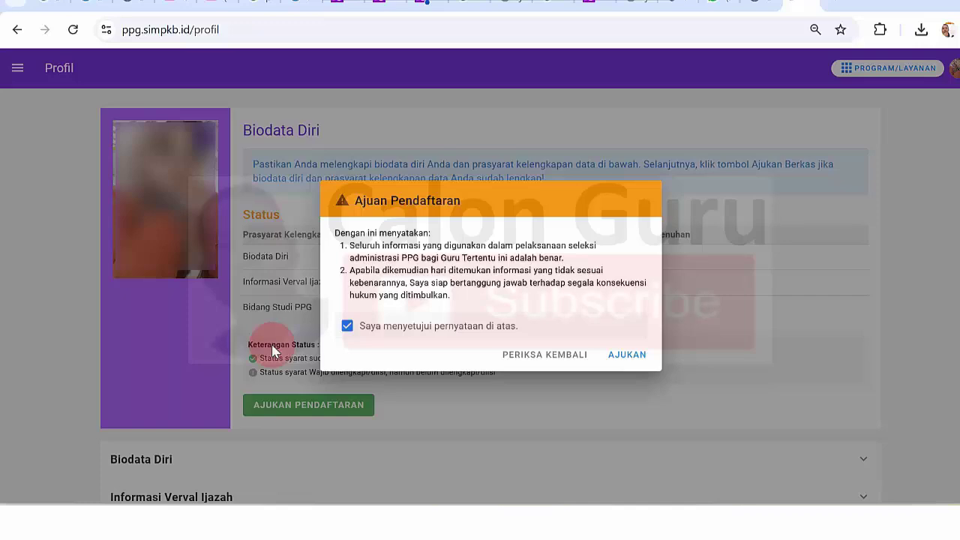
{"action": "left_click", "coordinate": [629, 356]}
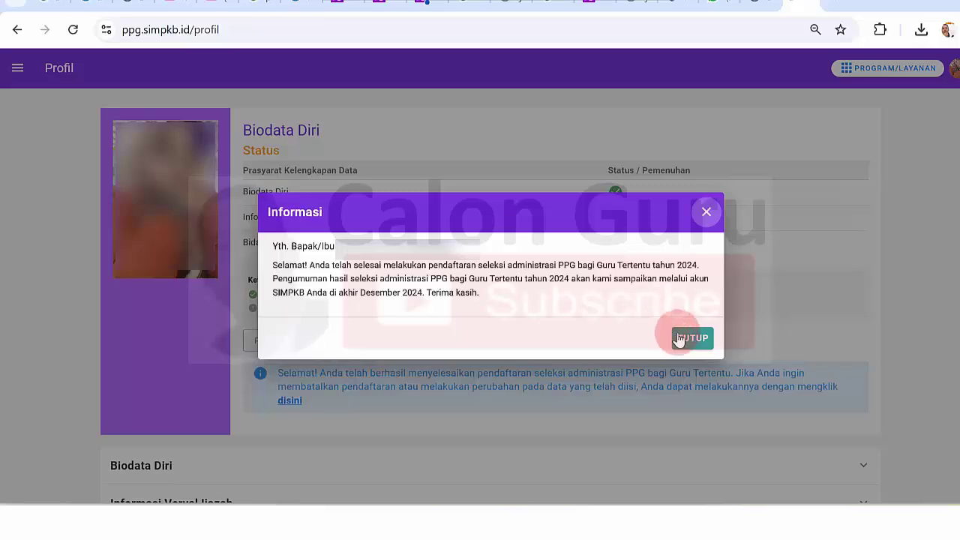
{"action": "left_click", "coordinate": [679, 339]}
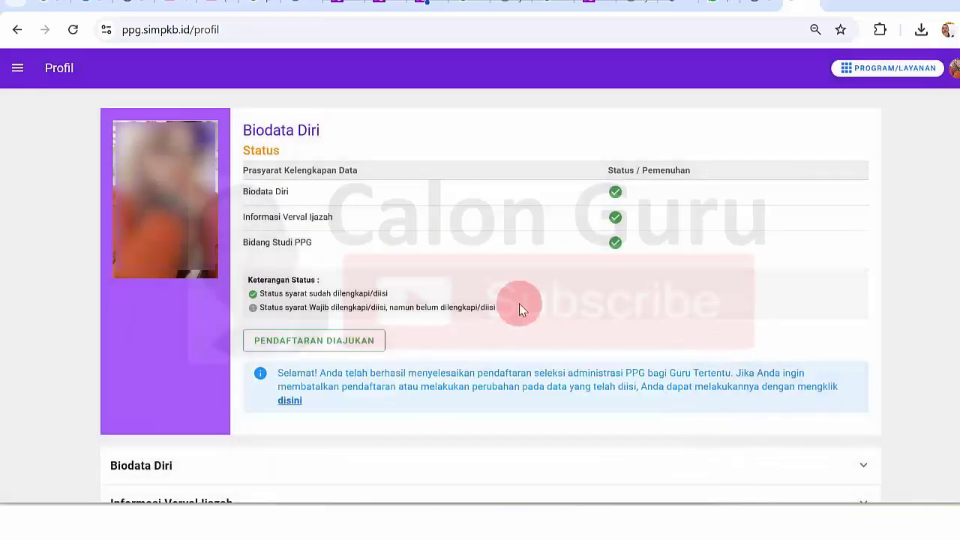